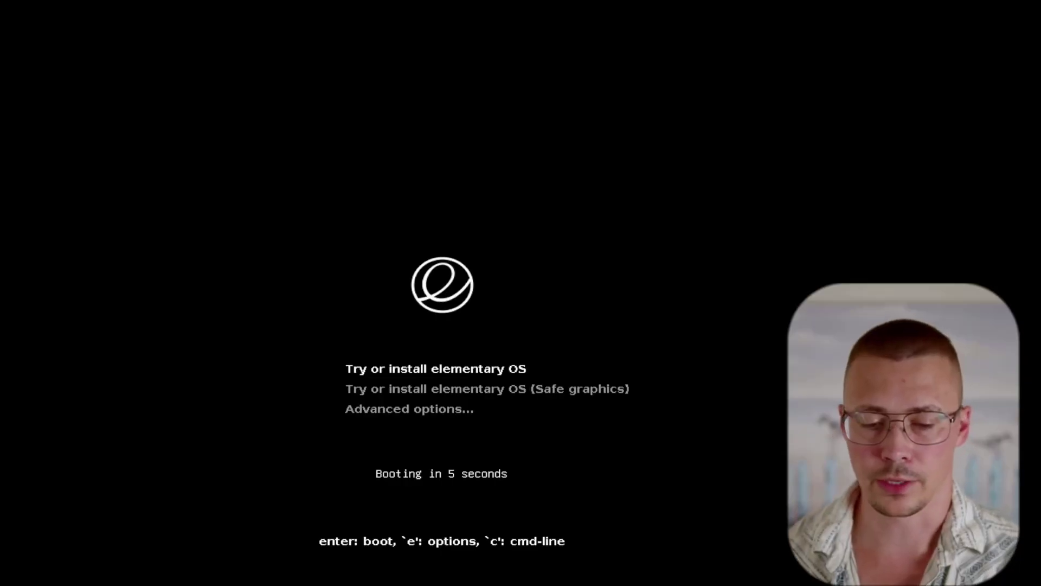
Boot the live system from the standard 'Try or install elementary OS' entry
{"action": "key", "text": "Down"}
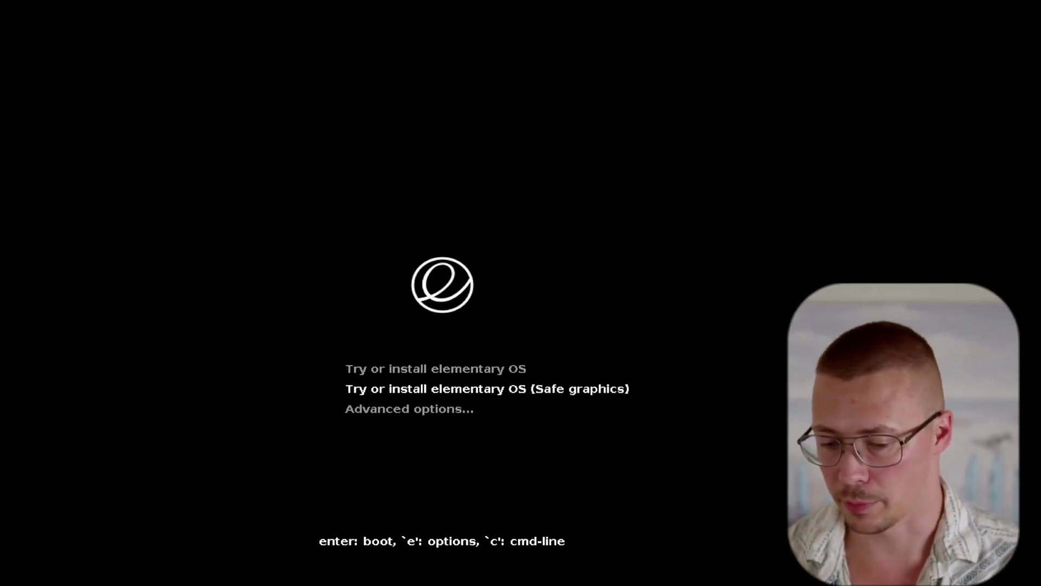
{"action": "key", "text": "Up"}
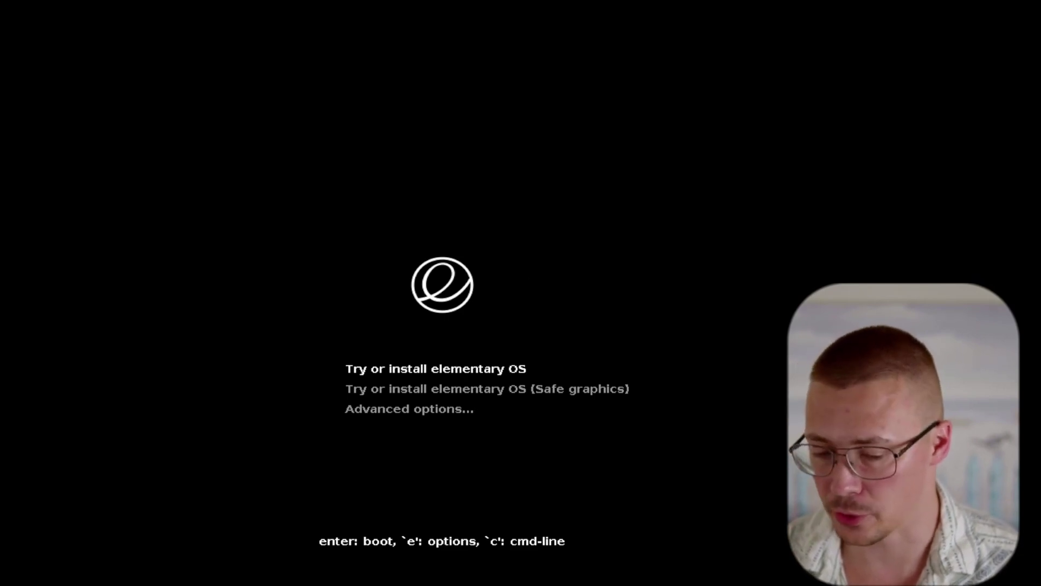
{"action": "key", "text": "Return"}
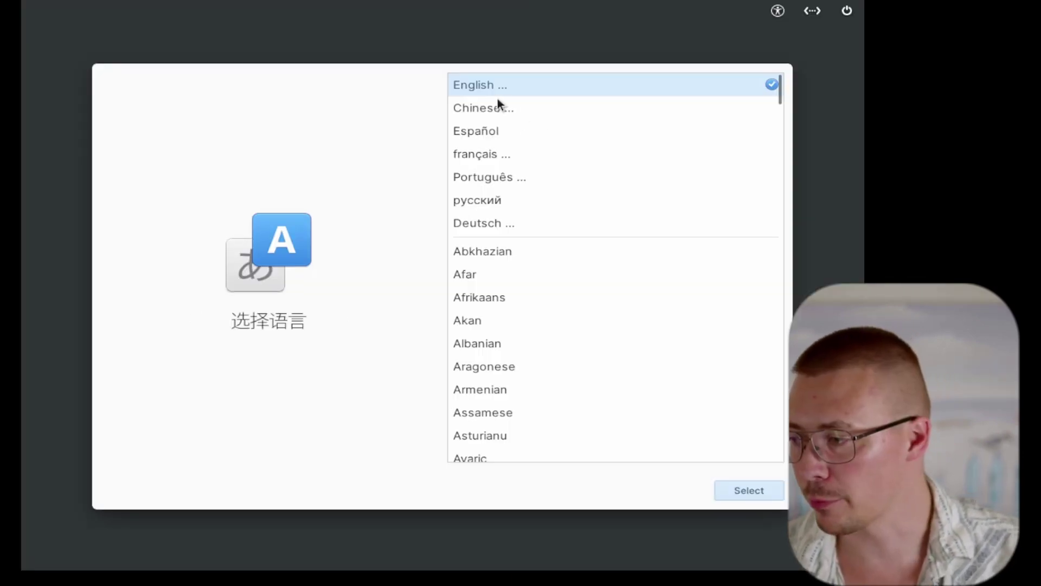
Choose English as the language and the default English (US) keyboard layout
{"action": "left_click", "coordinate": [493, 88]}
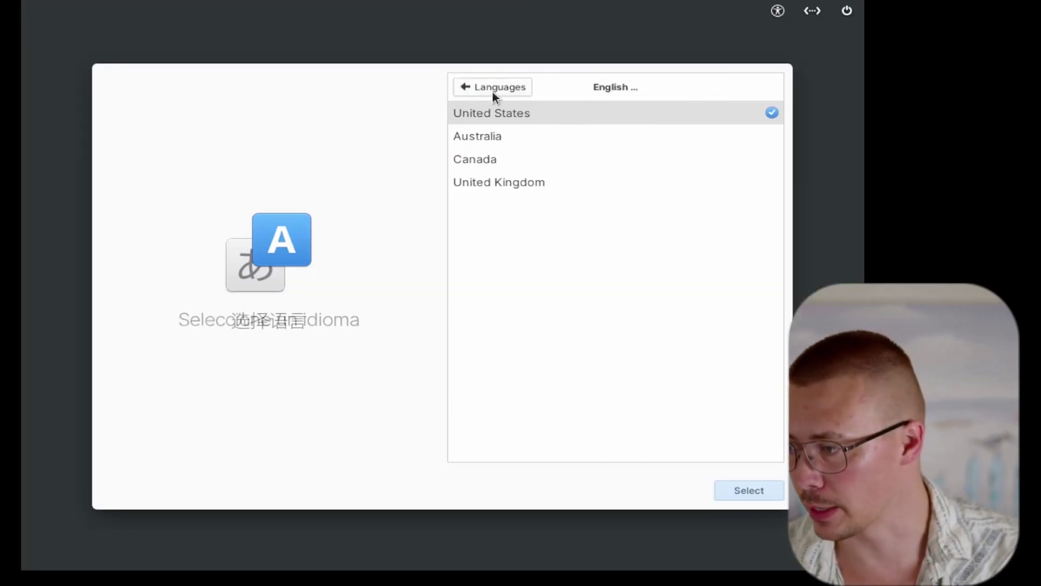
{"action": "left_click", "coordinate": [482, 89]}
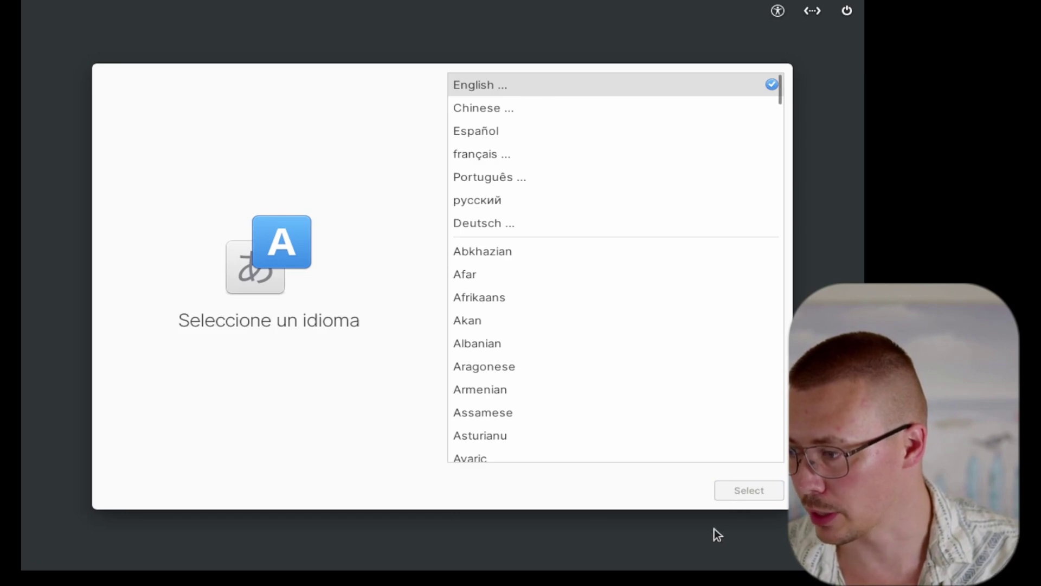
{"action": "left_click", "coordinate": [757, 492]}
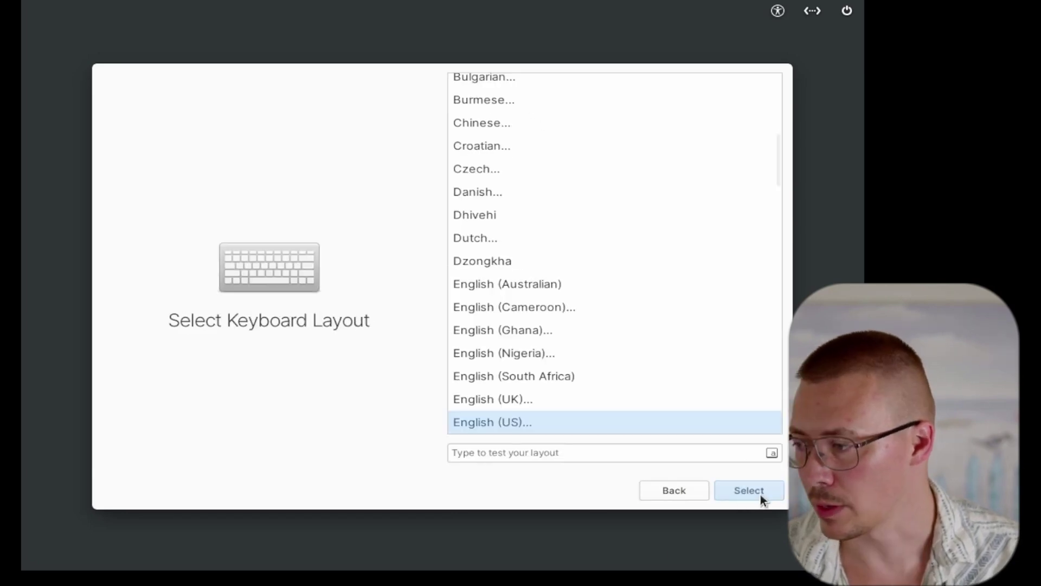
{"action": "left_click", "coordinate": [761, 493]}
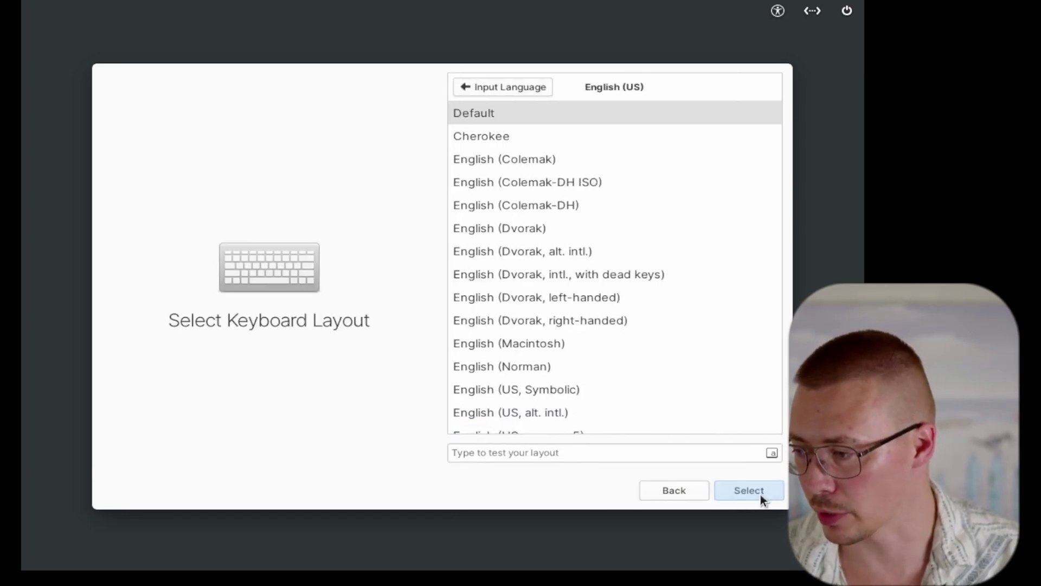
{"action": "double_click", "coordinate": [499, 112]}
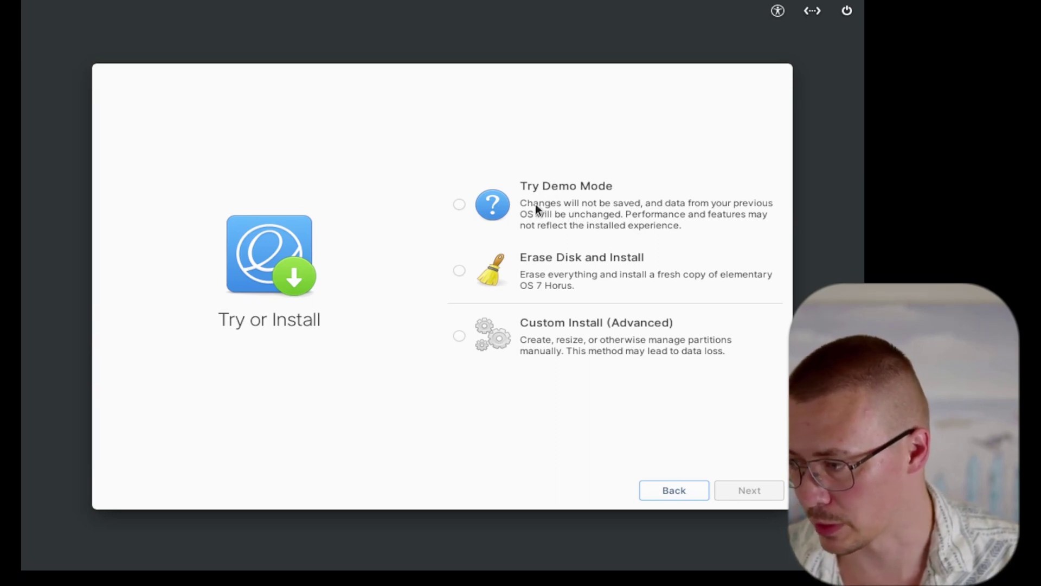
Erase the Msft Virtual Disk and install, ignoring the virtual machine warning
{"action": "left_click", "coordinate": [558, 260]}
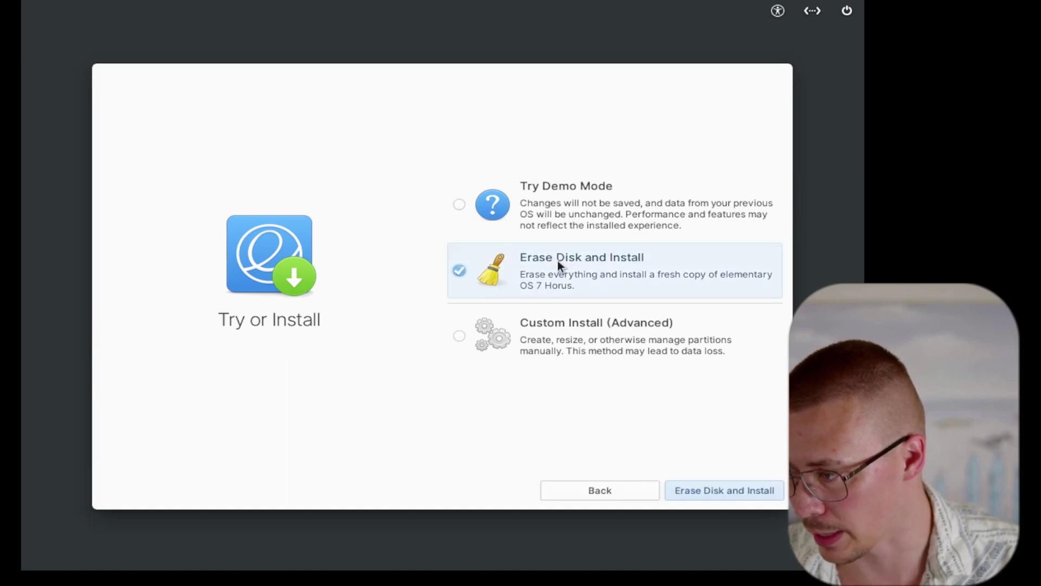
{"action": "left_click", "coordinate": [694, 494]}
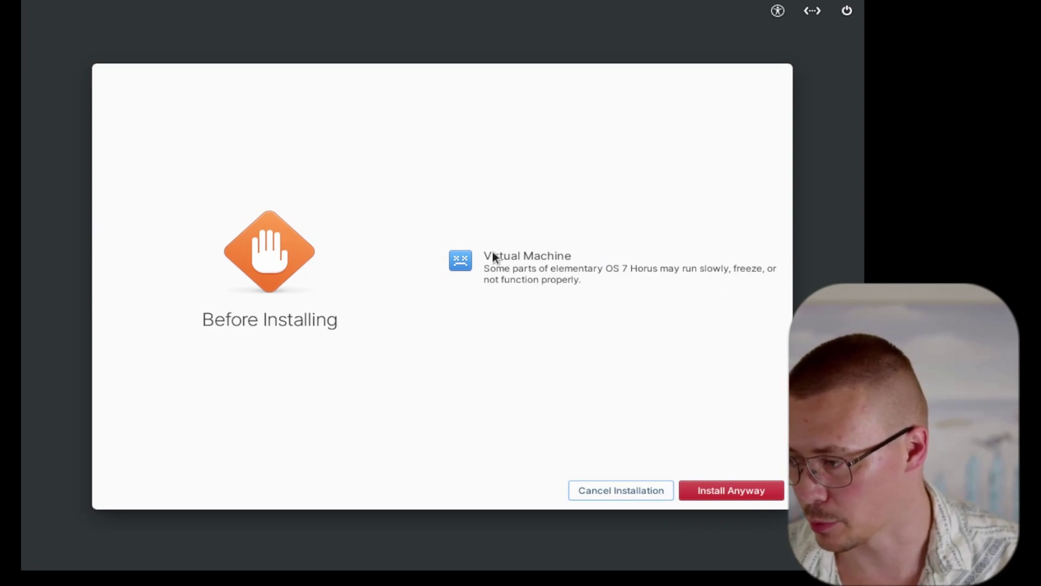
{"action": "left_click", "coordinate": [720, 496]}
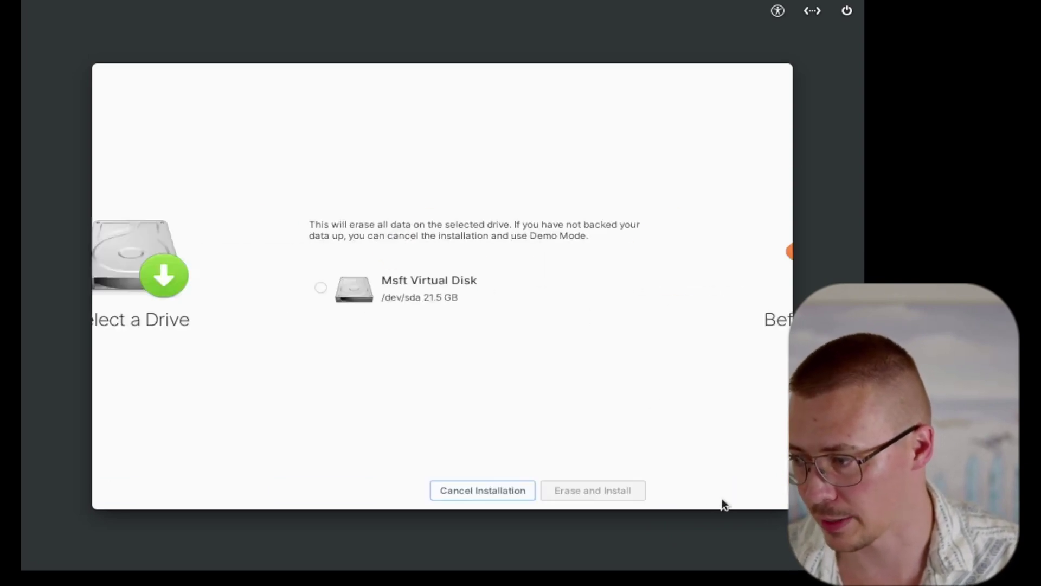
{"action": "left_click", "coordinate": [547, 278]}
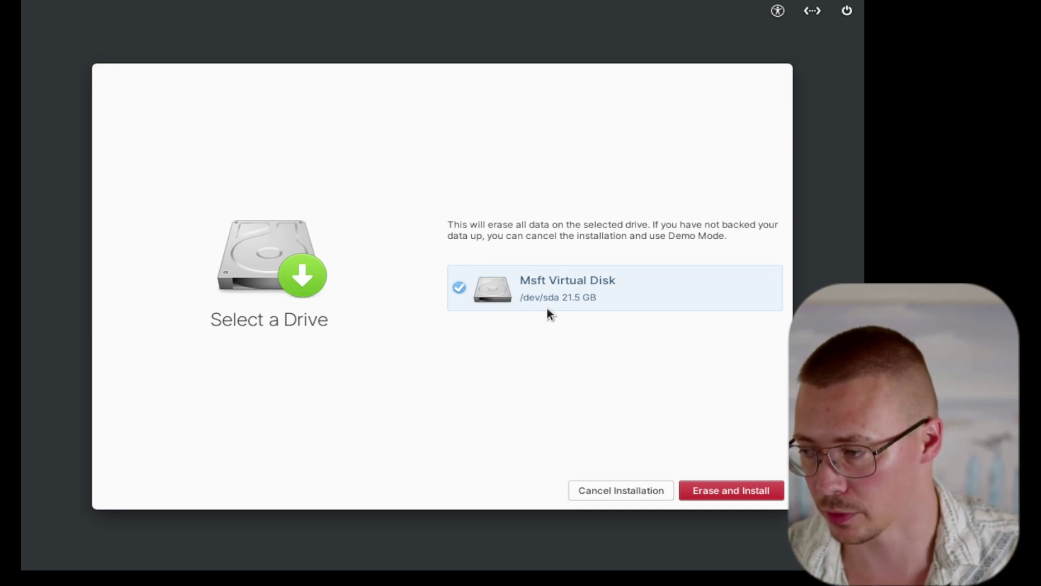
{"action": "left_click", "coordinate": [724, 487]}
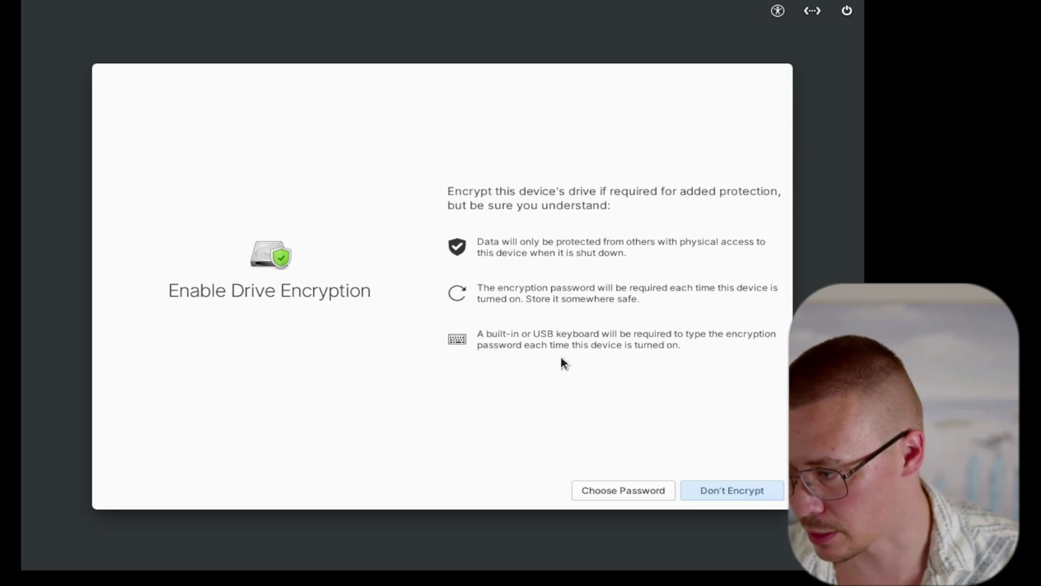
Set and confirm a drive encryption password, then let elementary OS 7 Horus install
{"action": "left_click", "coordinate": [596, 491]}
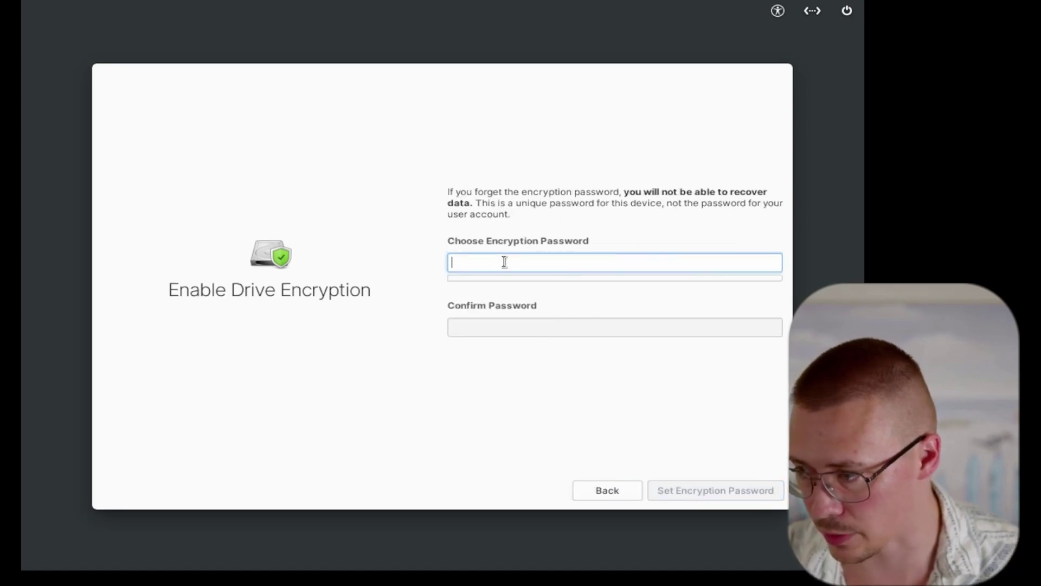
{"action": "type", "text": "••"}
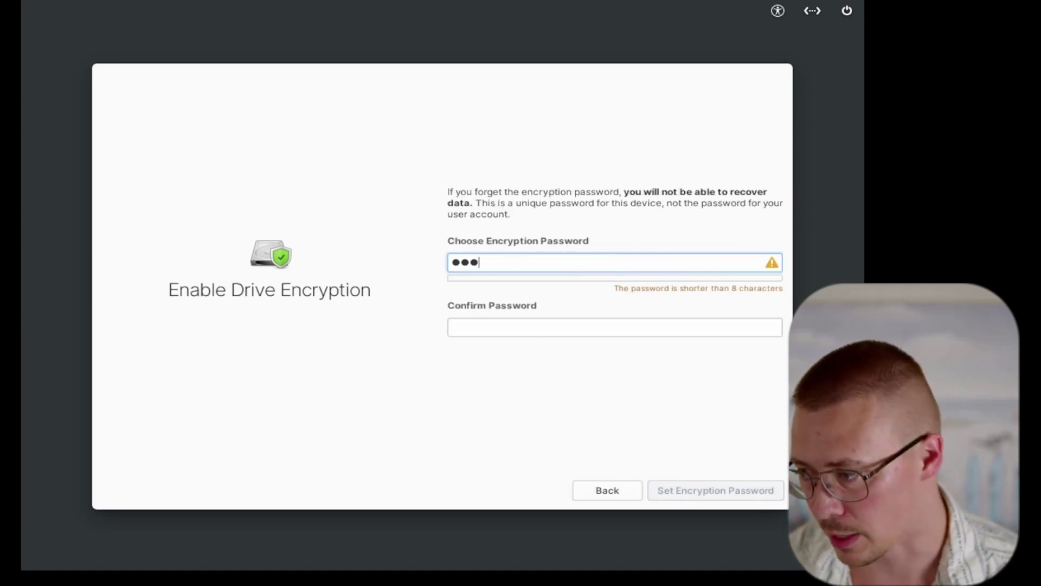
{"action": "type", "text": "••••••"}
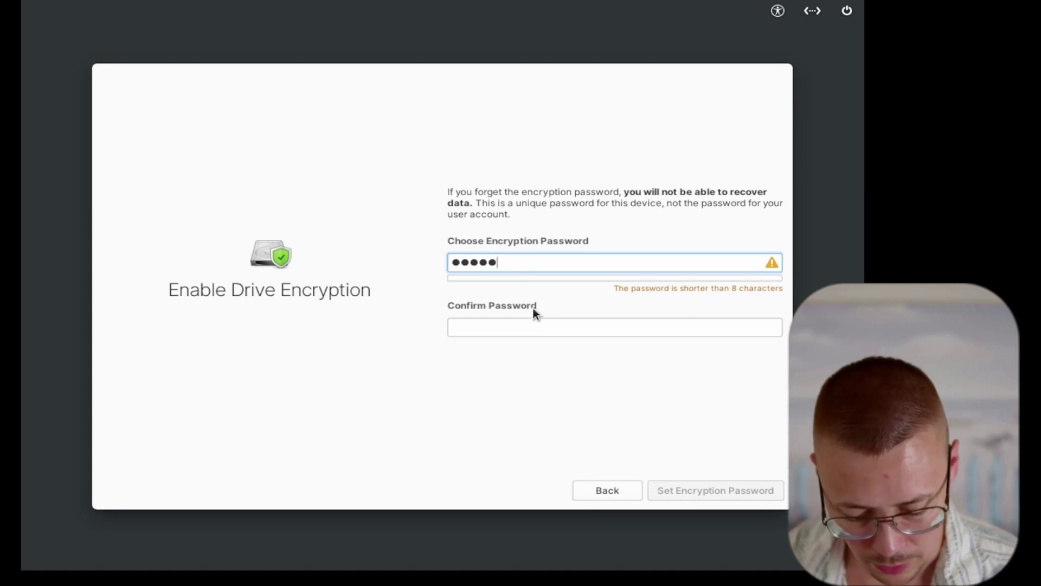
{"action": "left_click", "coordinate": [539, 326]}
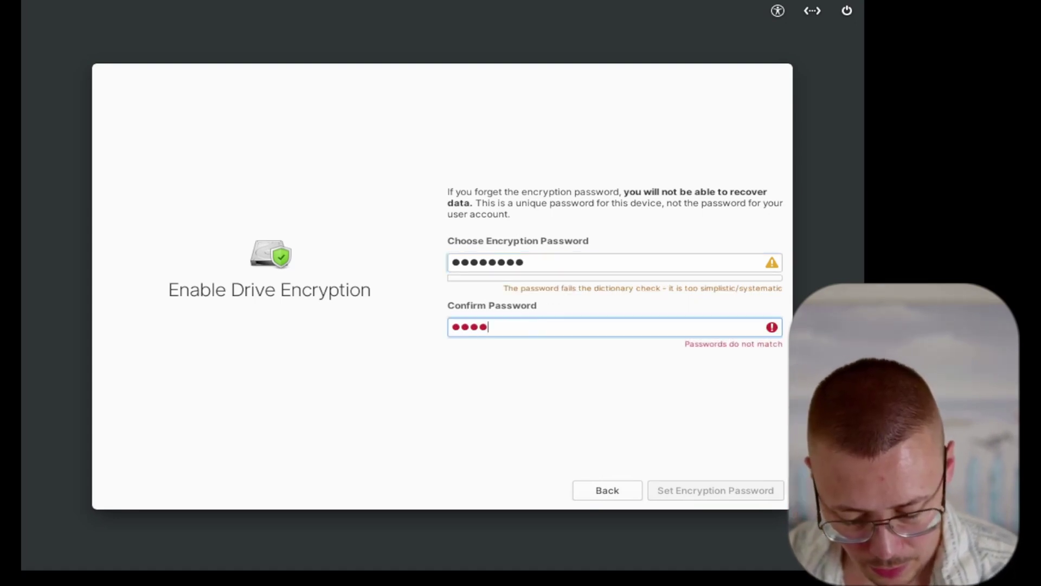
{"action": "key", "text": "BackSpace"}
{"action": "key", "text": "BackSpace"}
{"action": "key", "text": "BackSpace"}
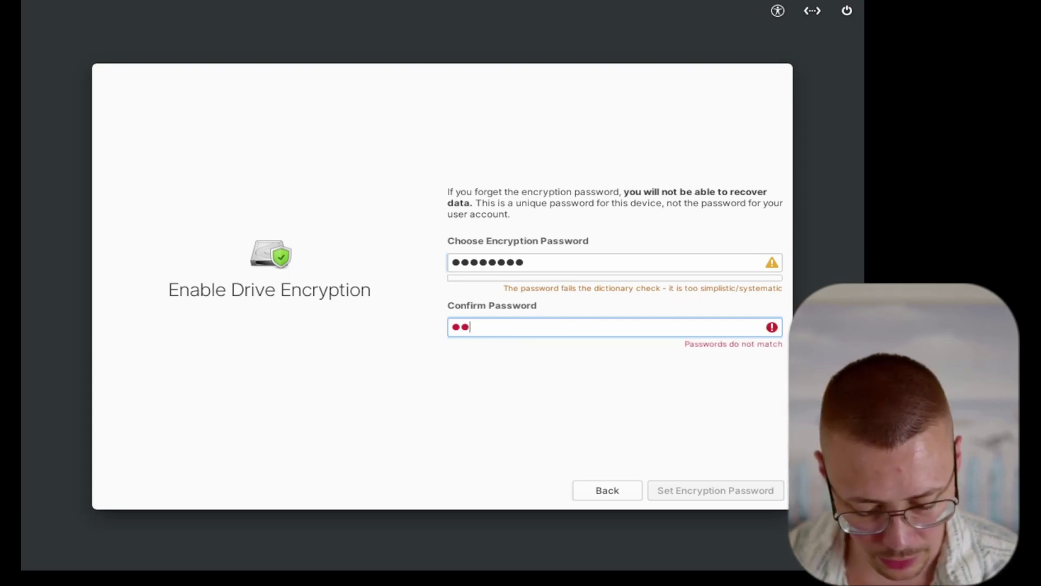
{"action": "type", "text": "••••••••"}
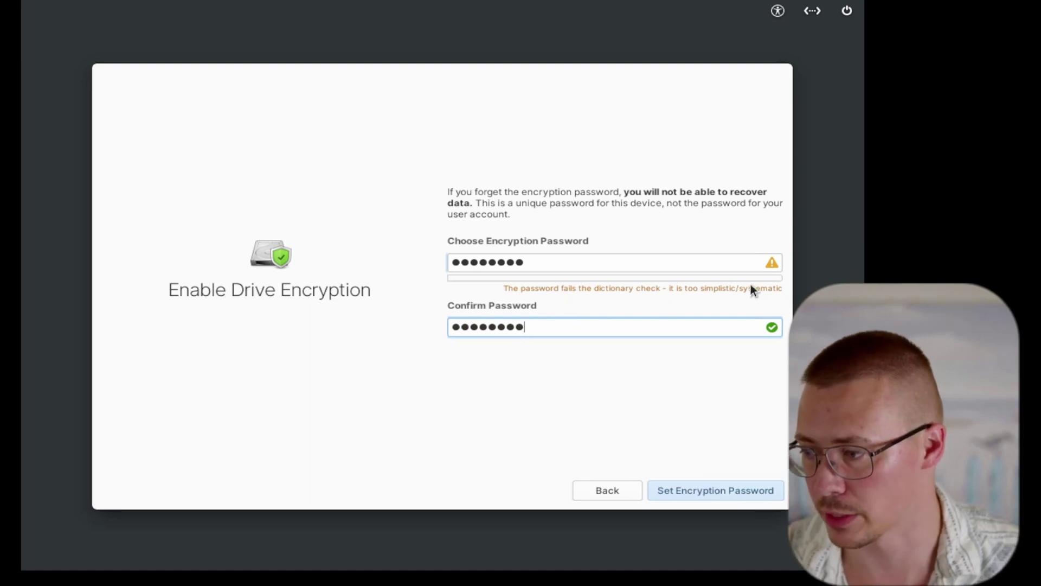
{"action": "left_click", "coordinate": [667, 264]}
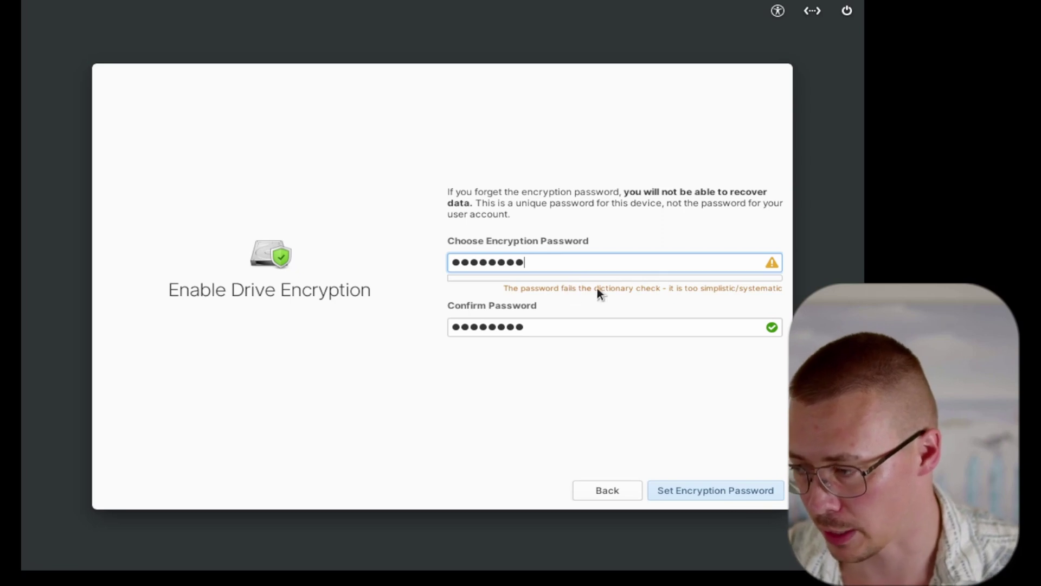
{"action": "left_click", "coordinate": [711, 492]}
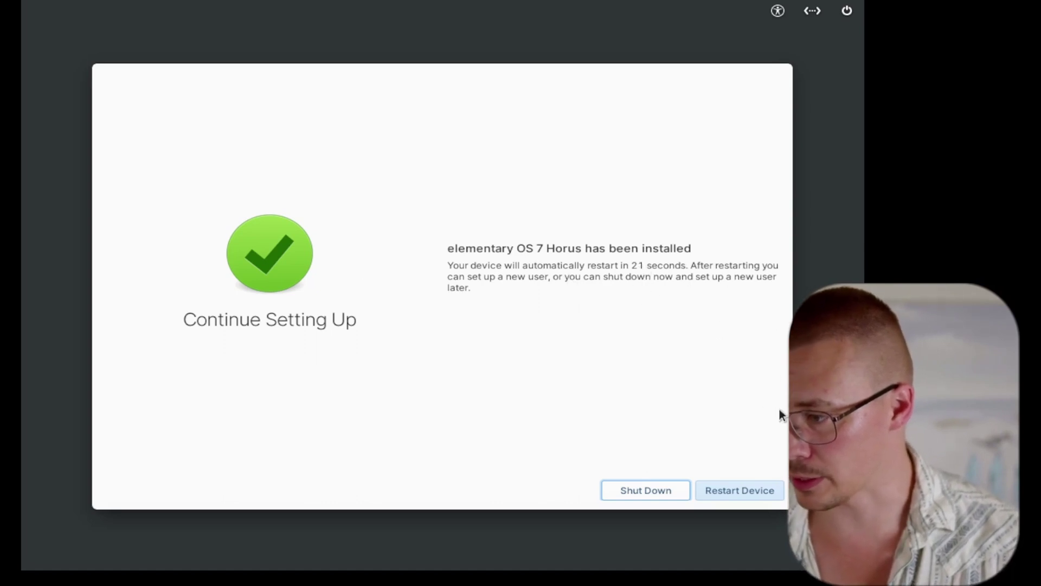
Restart into the installed system and unlock the encrypted disk with its passphrase
{"action": "left_click", "coordinate": [728, 490]}
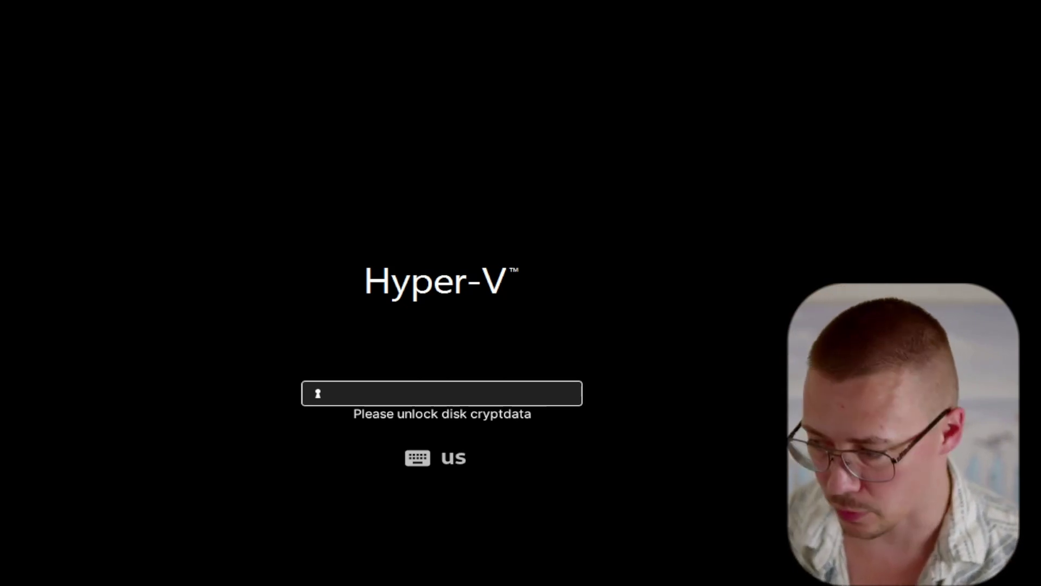
{"action": "type", "text": "********"}
{"action": "key", "text": "Return"}
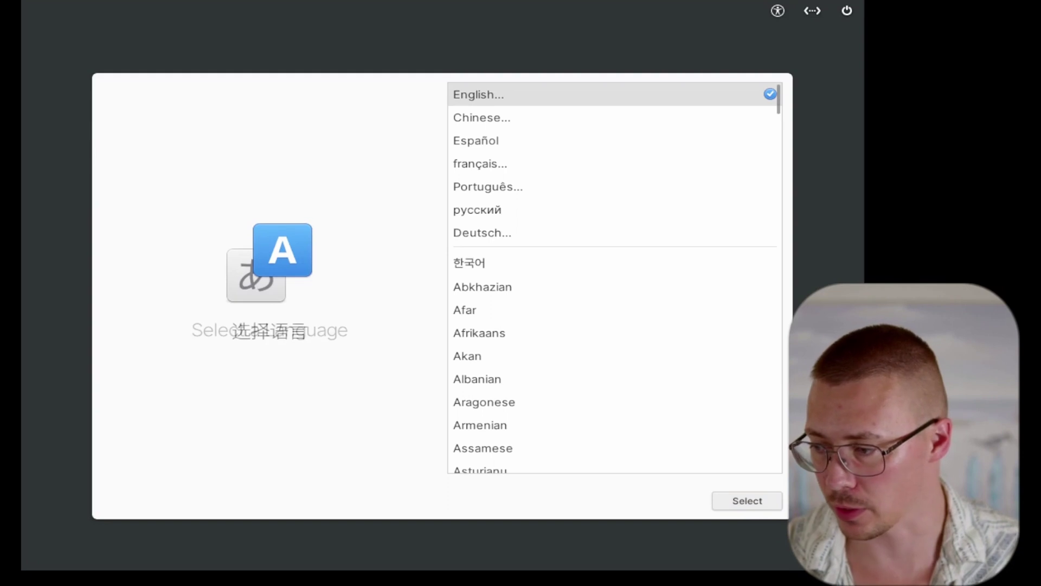
Confirm English and the default keyboard layout in first-run setup
{"action": "left_click", "coordinate": [742, 503]}
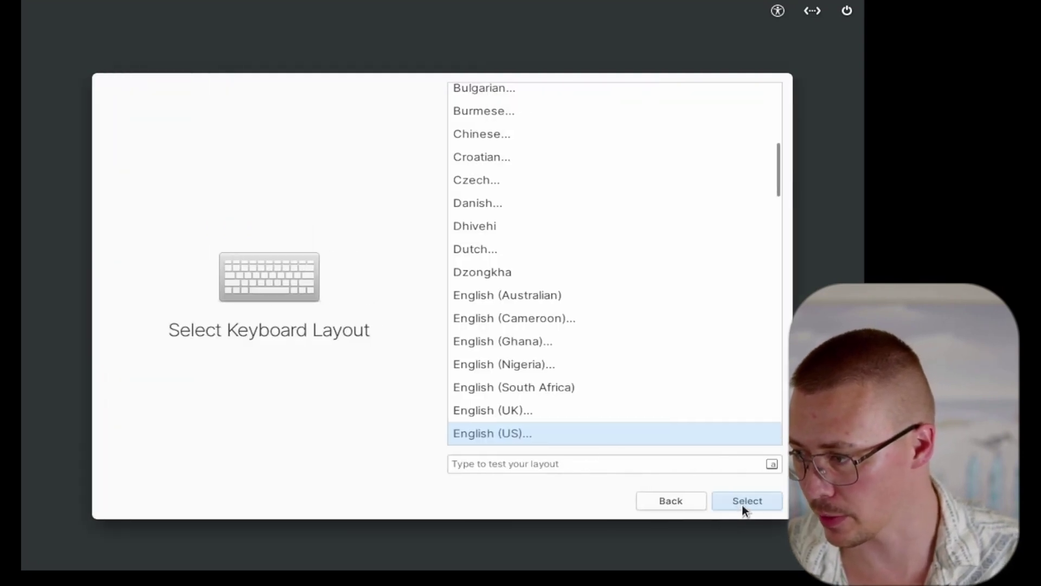
{"action": "left_click", "coordinate": [742, 504]}
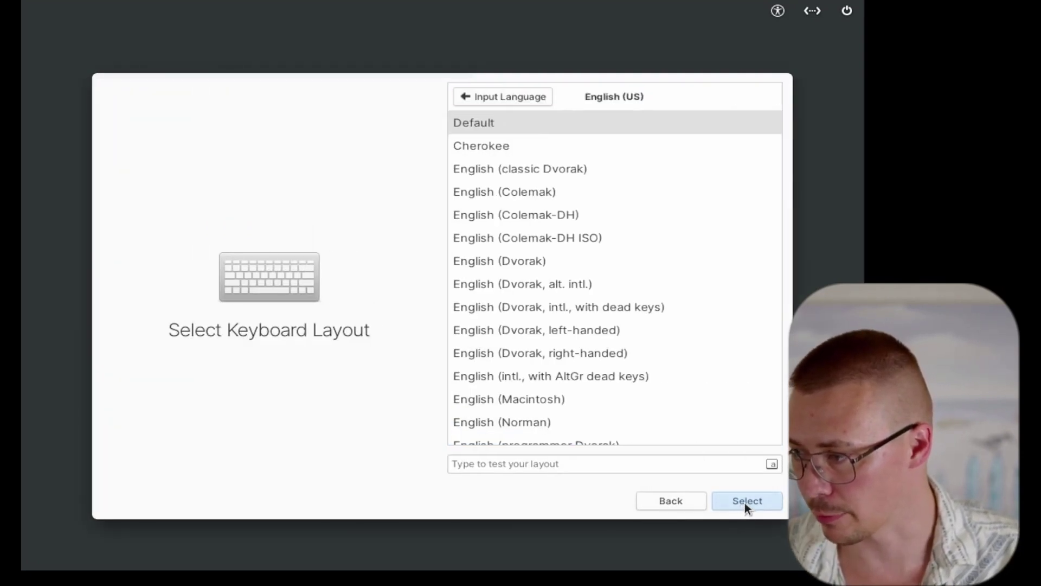
{"action": "left_click", "coordinate": [746, 502]}
Create the user account 'test', set its password and log in
{"action": "left_click", "coordinate": [507, 144]}
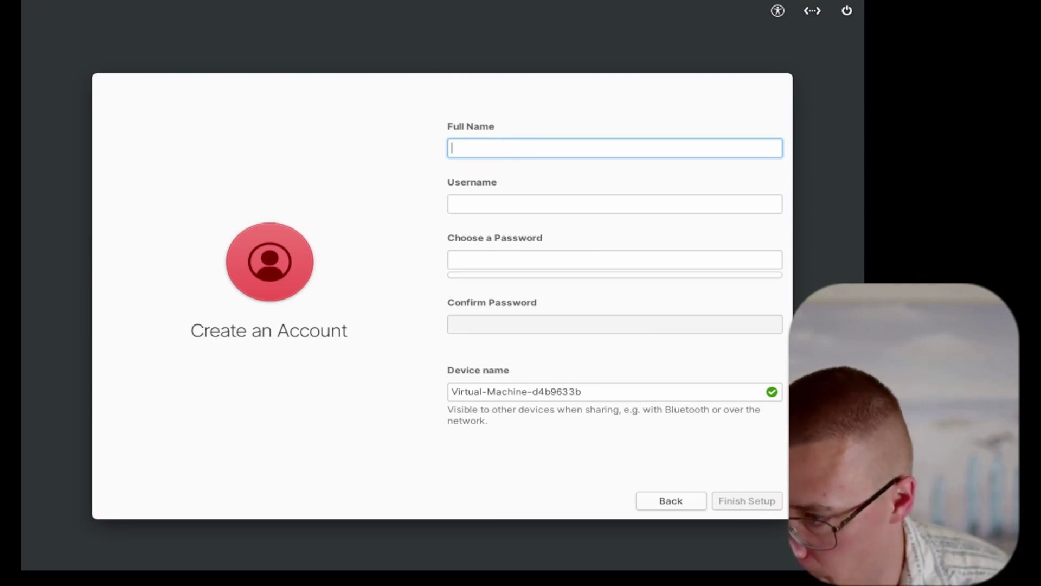
{"action": "type", "text": "test"}
{"action": "key", "text": "Tab"}
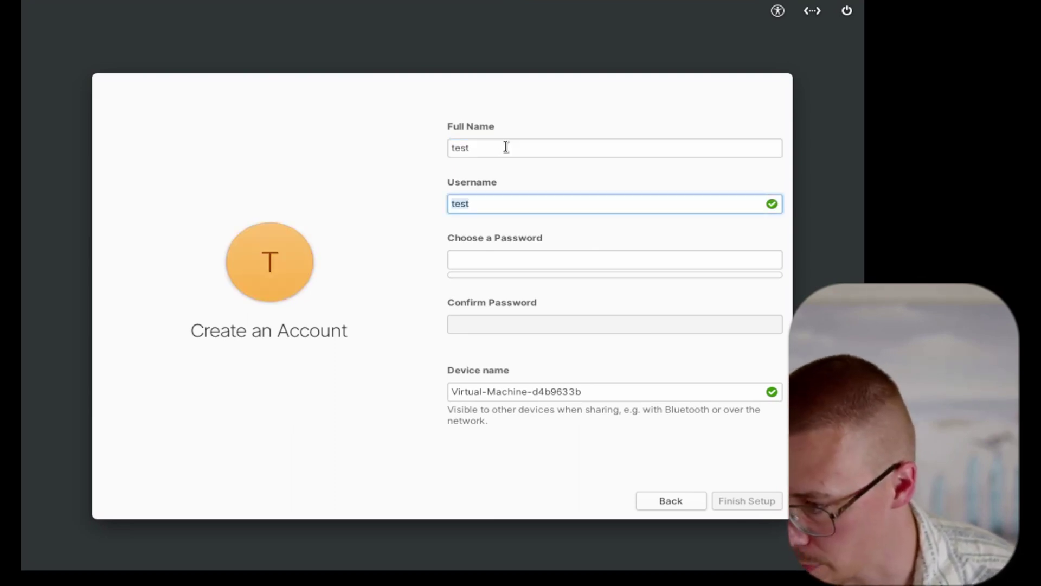
{"action": "key", "text": "Tab"}
{"action": "key", "text": "Tab"}
{"action": "key", "text": "Home"}
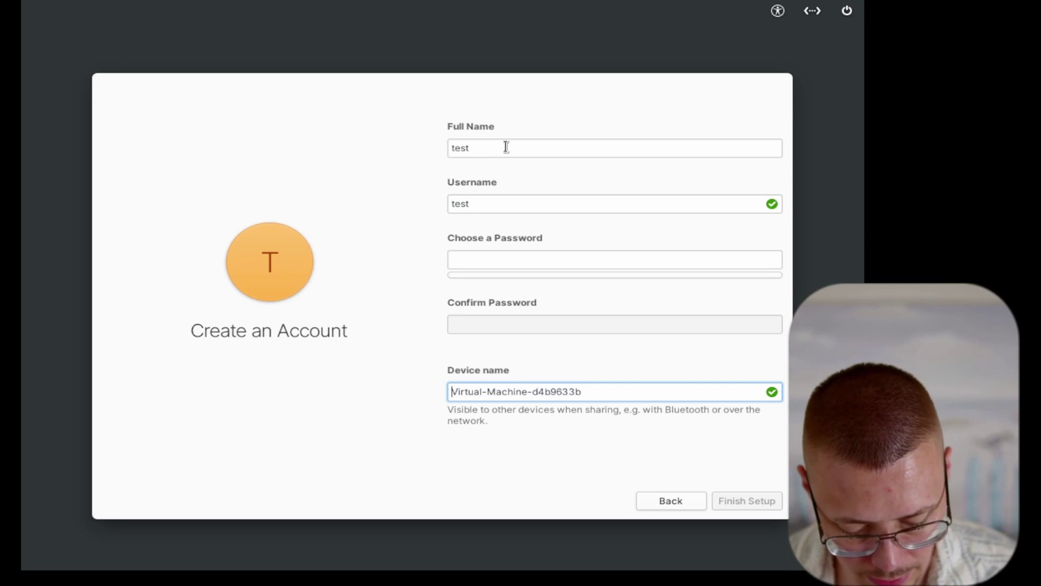
{"action": "key", "text": "shift+Tab"}
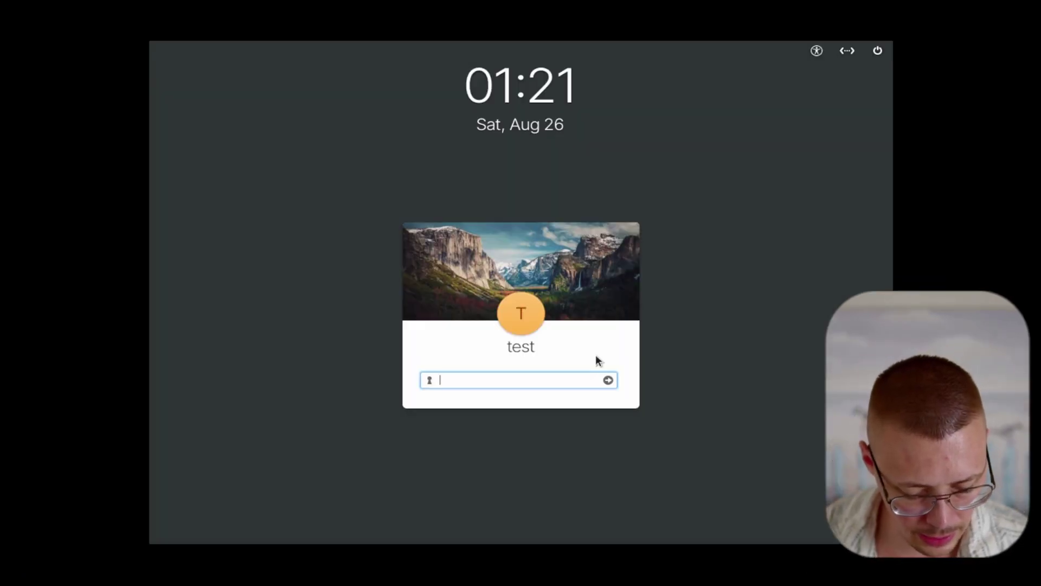
{"action": "type", "text": "test"}
{"action": "key", "text": "Return"}
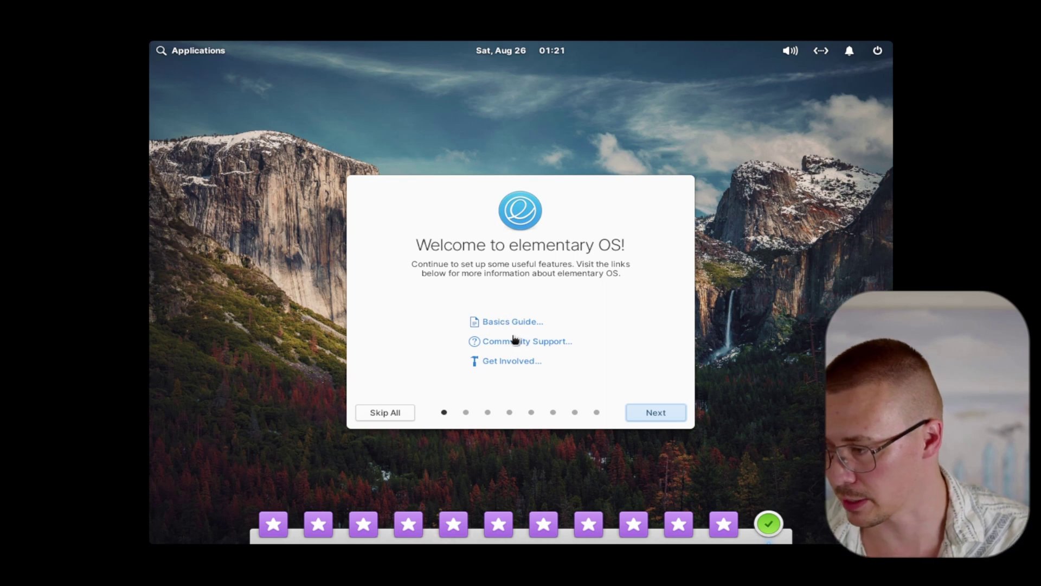
Pick the Dark style, leave Night Light off, and reach the Housekeeping page
{"action": "left_click", "coordinate": [663, 410]}
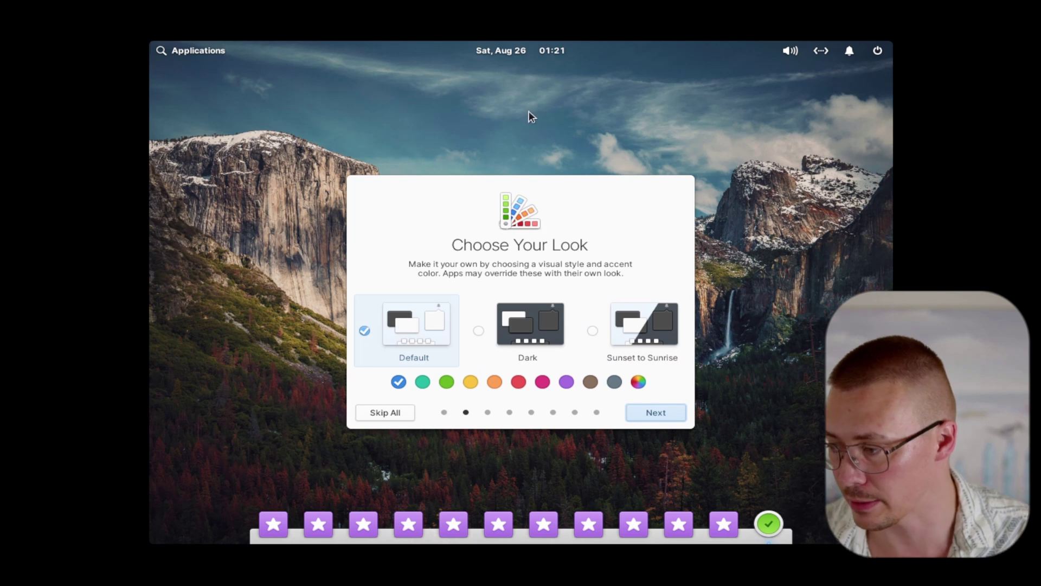
{"action": "left_click", "coordinate": [529, 317]}
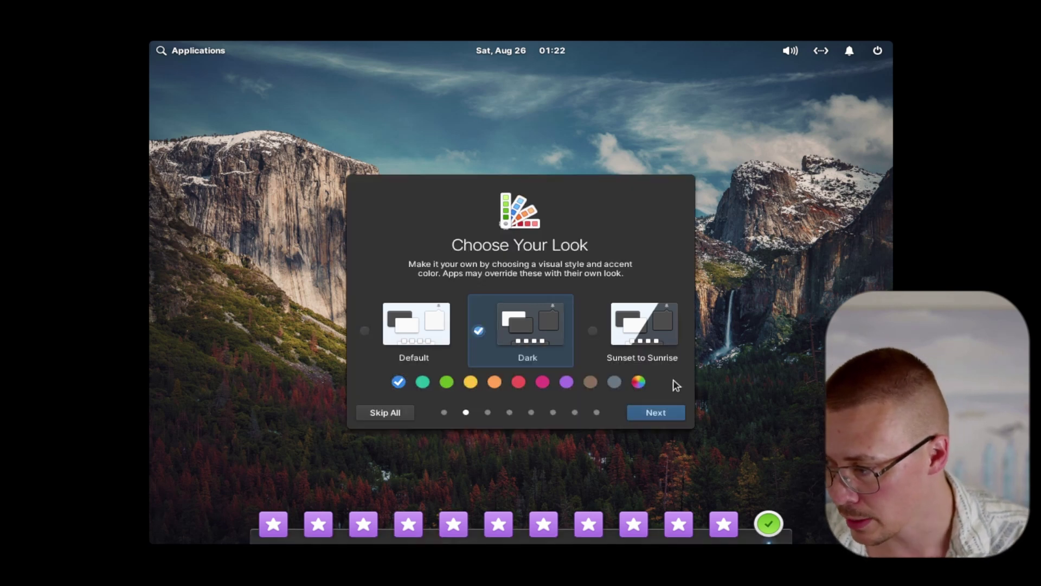
{"action": "left_click", "coordinate": [671, 421]}
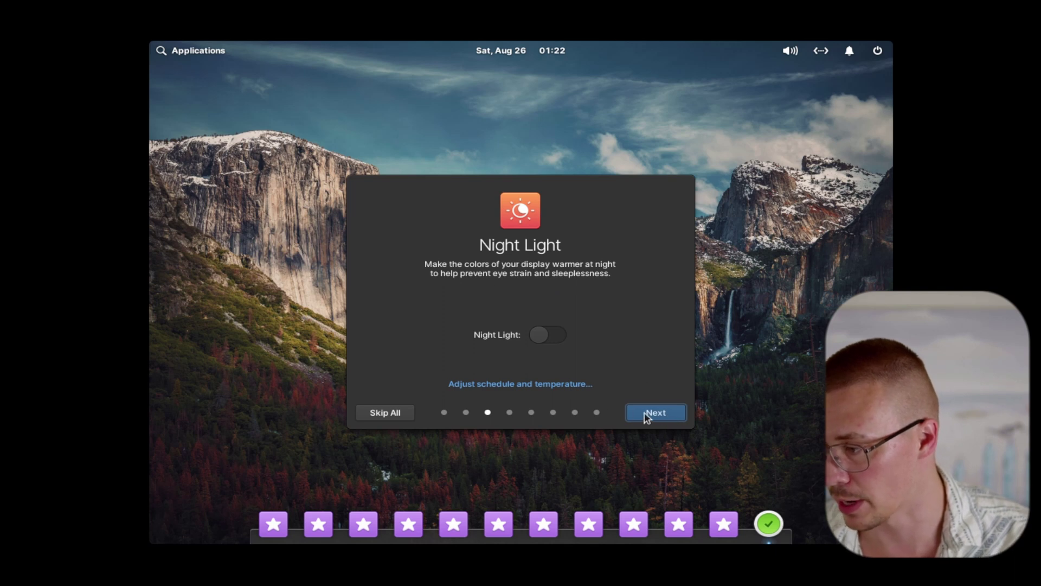
{"action": "left_click", "coordinate": [656, 413]}
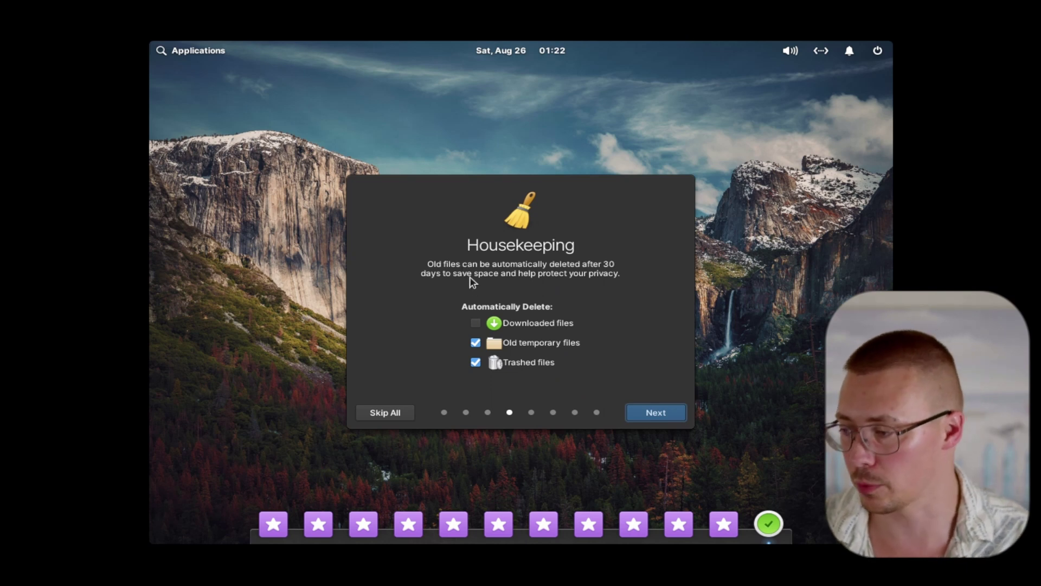
Auto-delete downloaded files, skip Online Accounts, and enable automatic Free & Paid Apps updates
{"action": "left_click", "coordinate": [476, 323]}
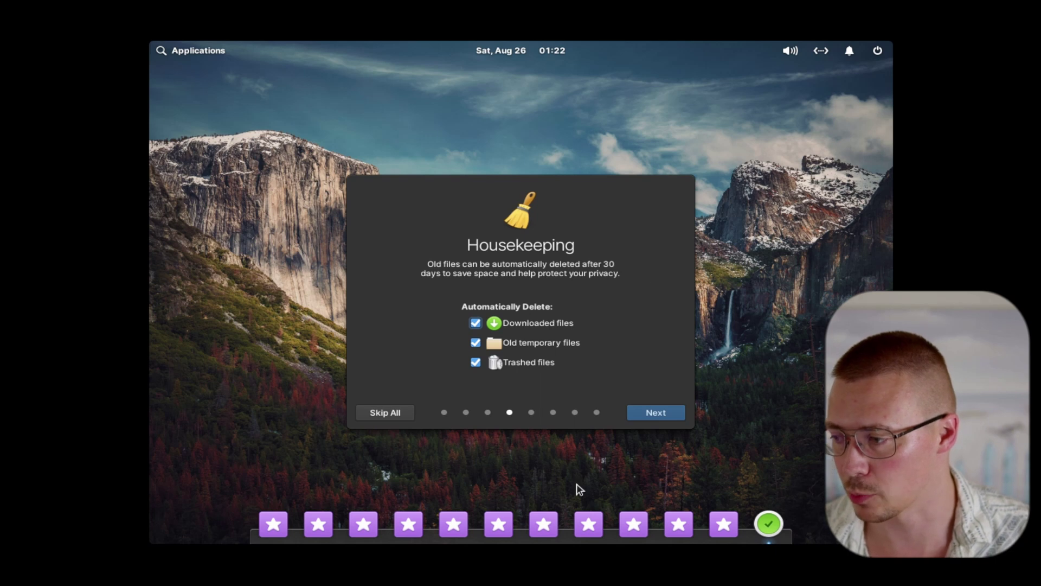
{"action": "left_click", "coordinate": [683, 415]}
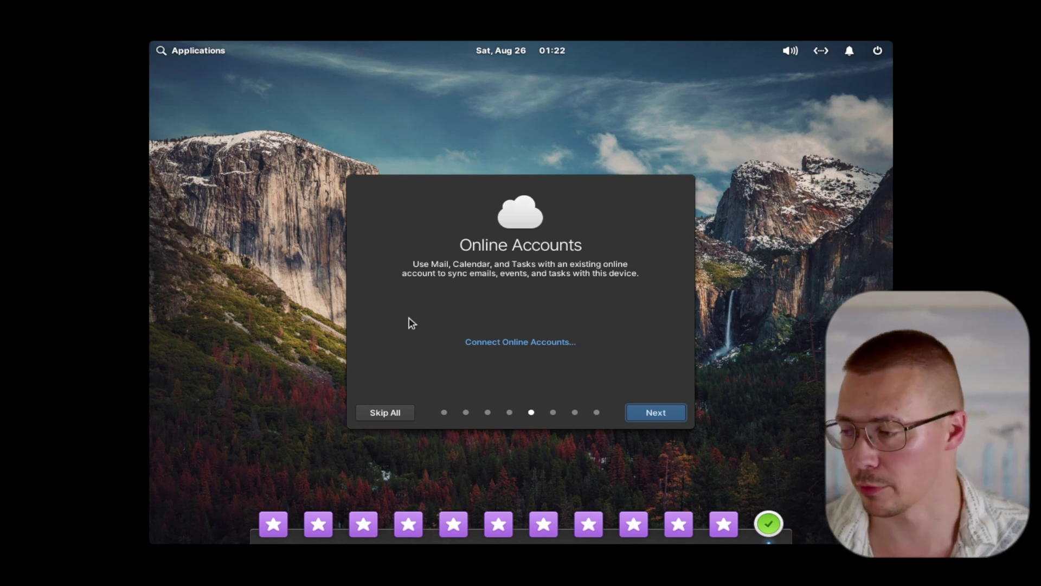
{"action": "left_click", "coordinate": [657, 413]}
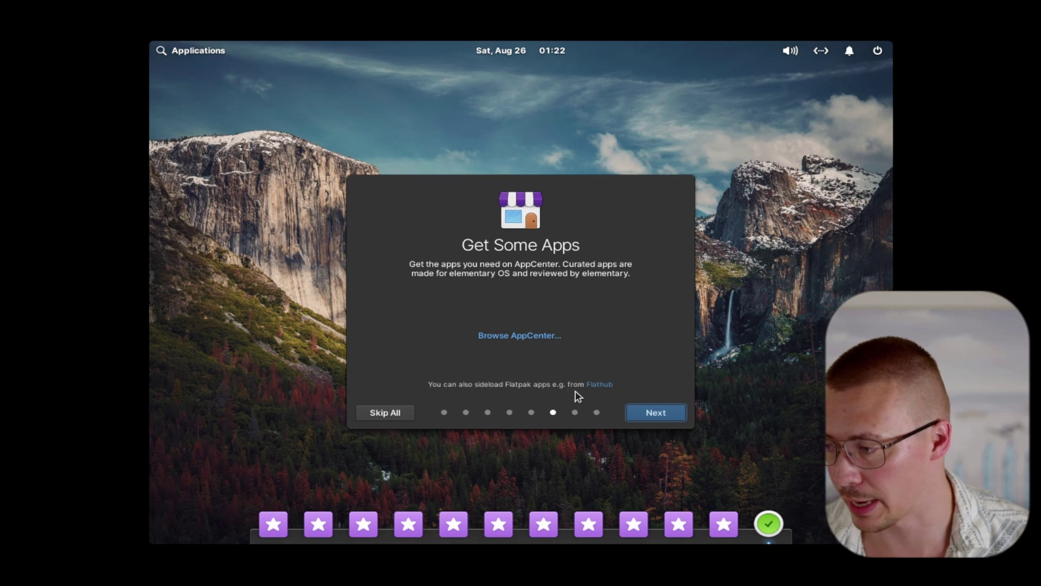
{"action": "left_click", "coordinate": [658, 415]}
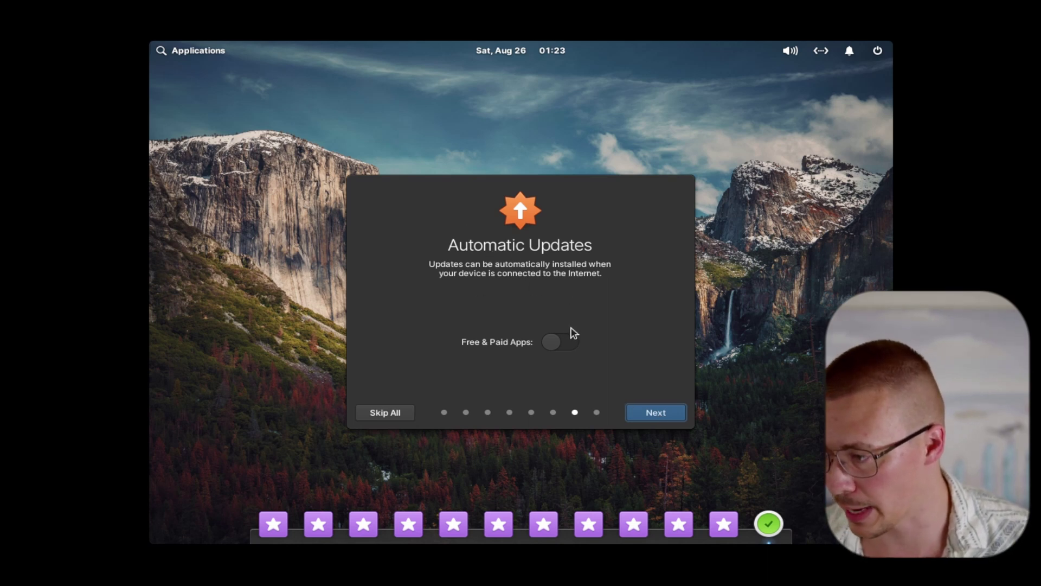
{"action": "left_click", "coordinate": [569, 349]}
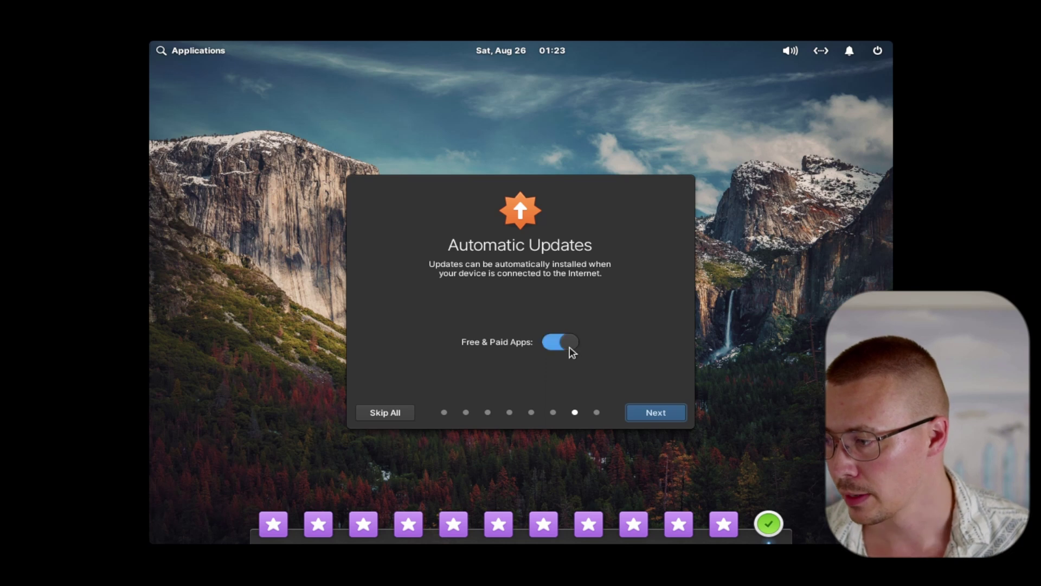
{"action": "left_click", "coordinate": [670, 420]}
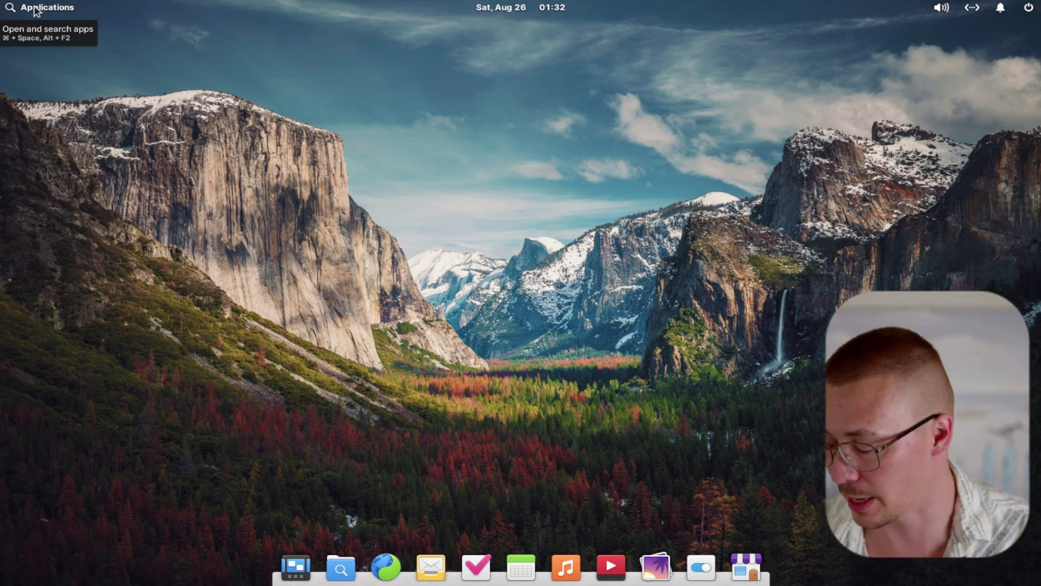
Launch AppCenter and the Web browser from the Applications menu
{"action": "left_click", "coordinate": [36, 8]}
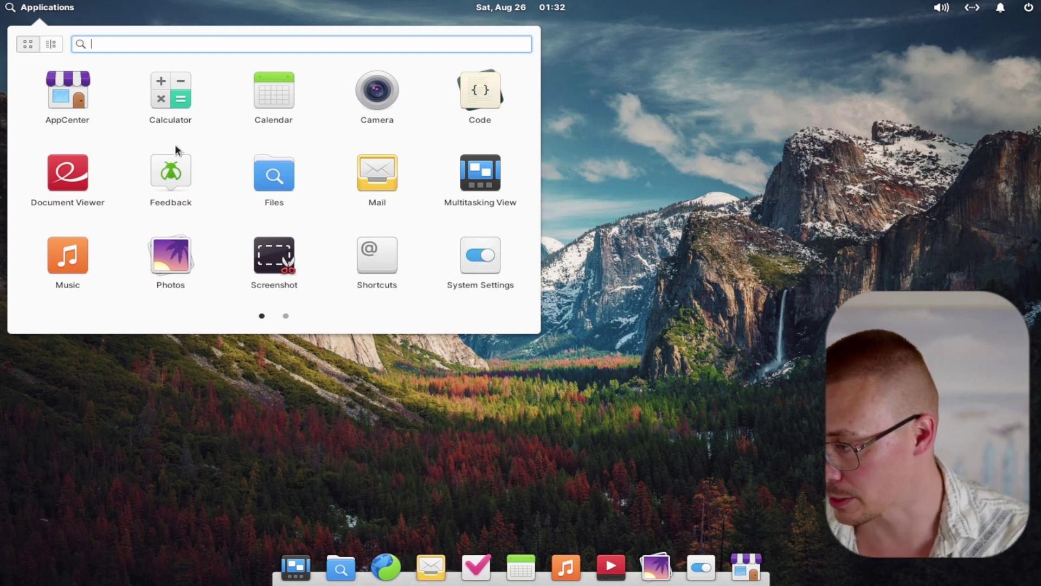
{"action": "left_click", "coordinate": [73, 101]}
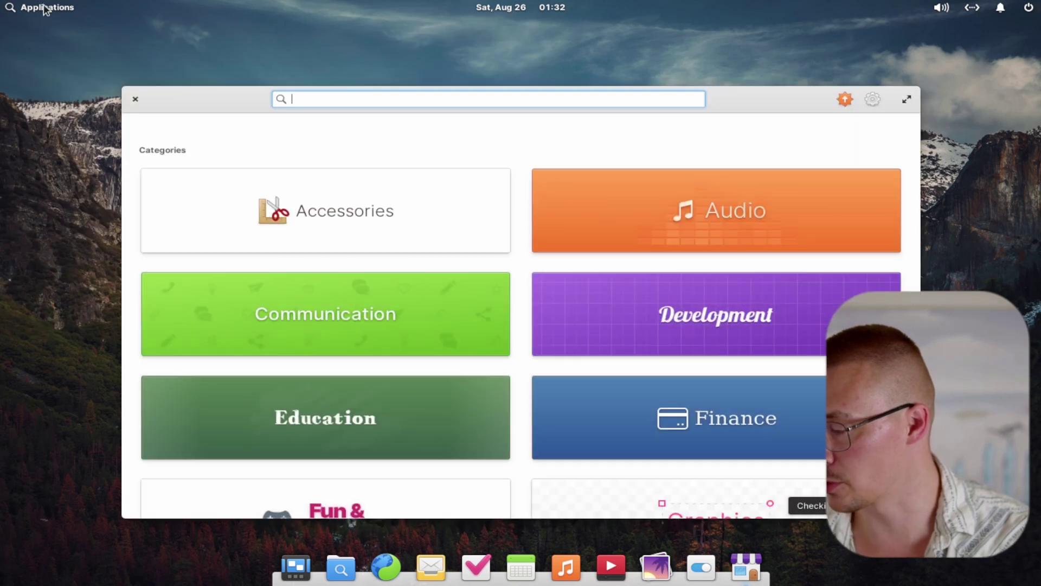
{"action": "left_click", "coordinate": [46, 8]}
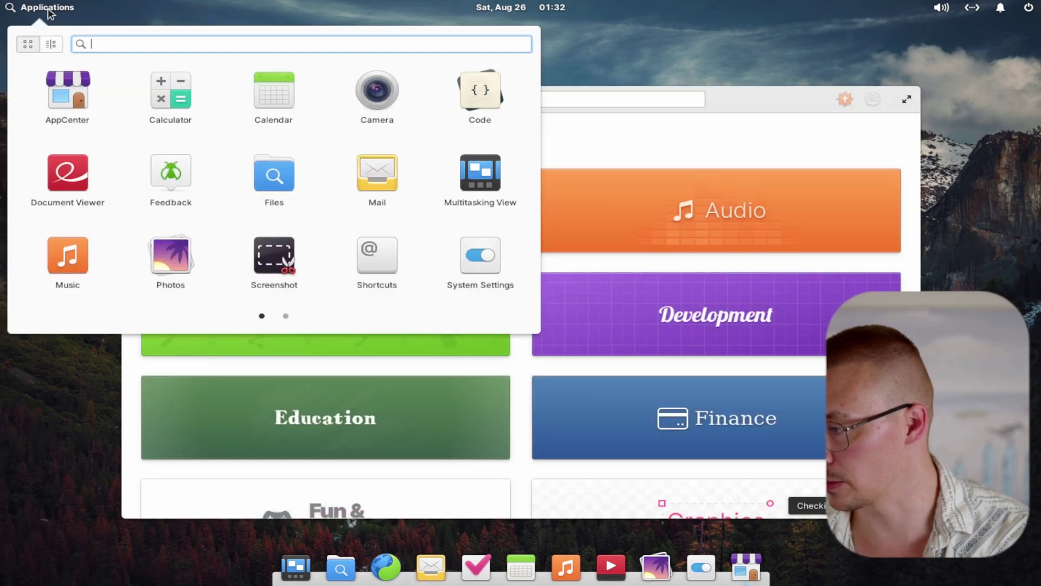
{"action": "left_click", "coordinate": [286, 316]}
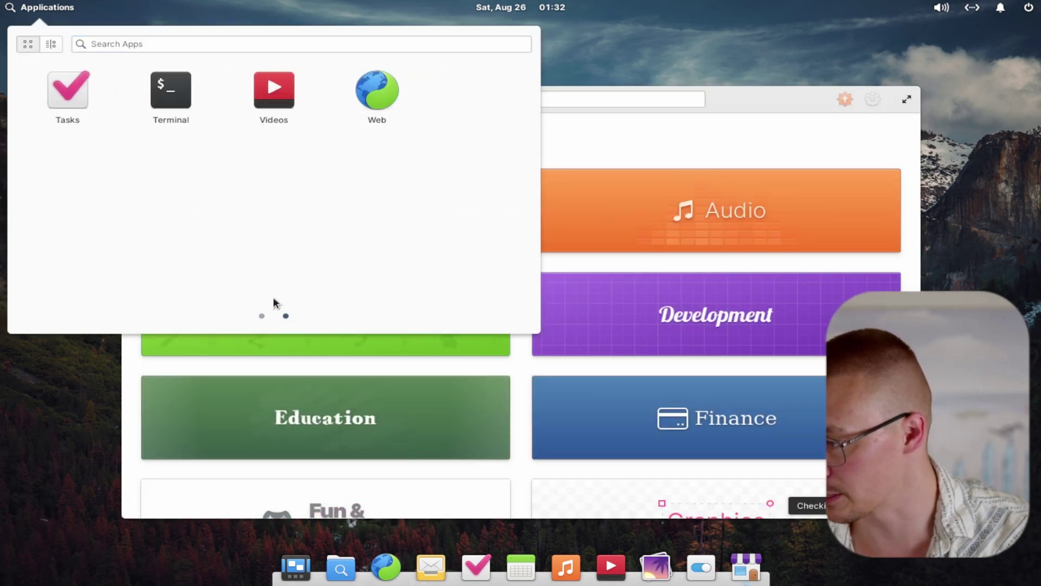
{"action": "left_click", "coordinate": [385, 80]}
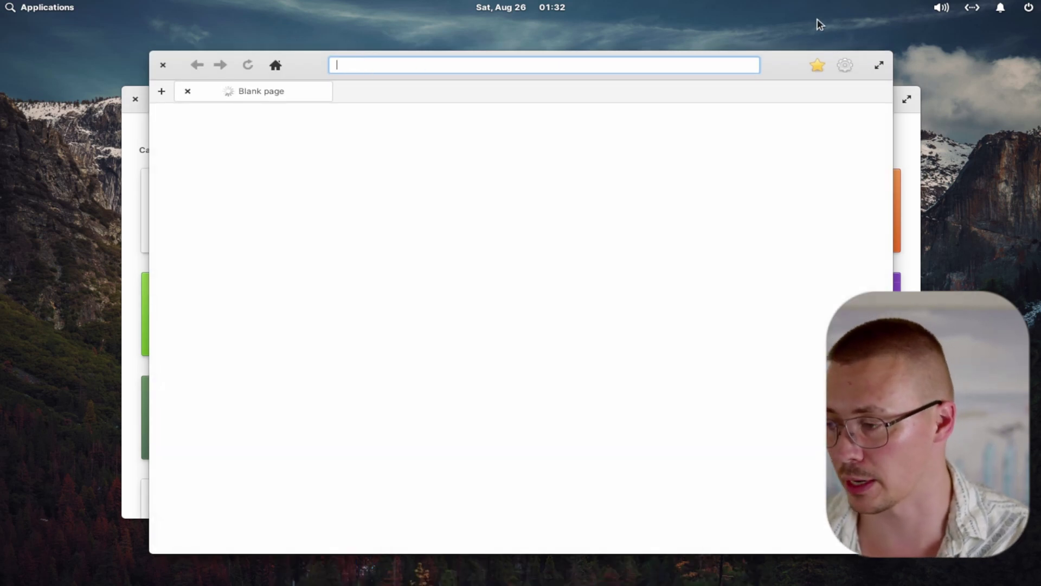
{"action": "key", "text": "alt+Tab"}
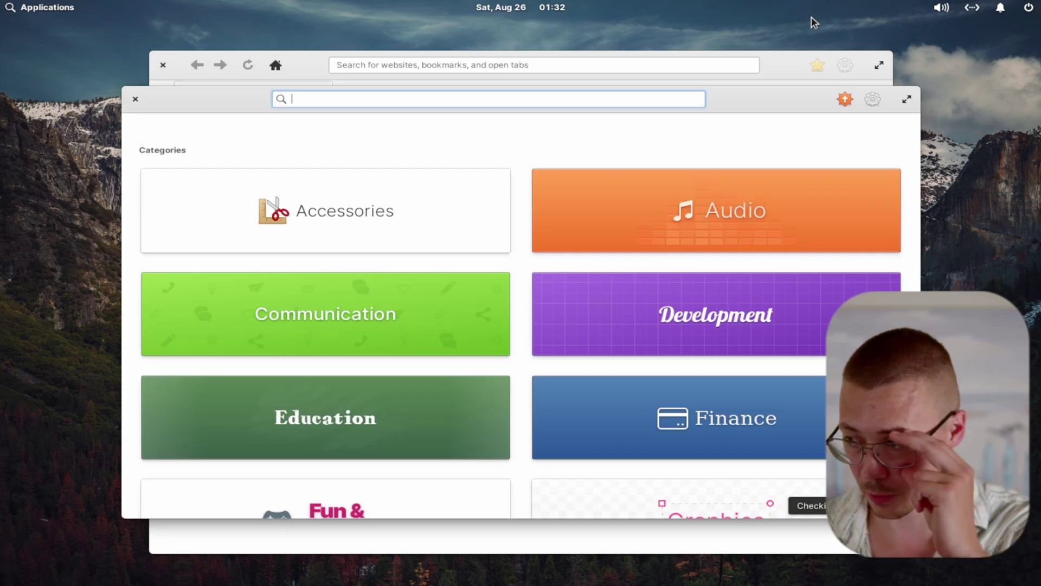
{"action": "left_click", "coordinate": [659, 535]}
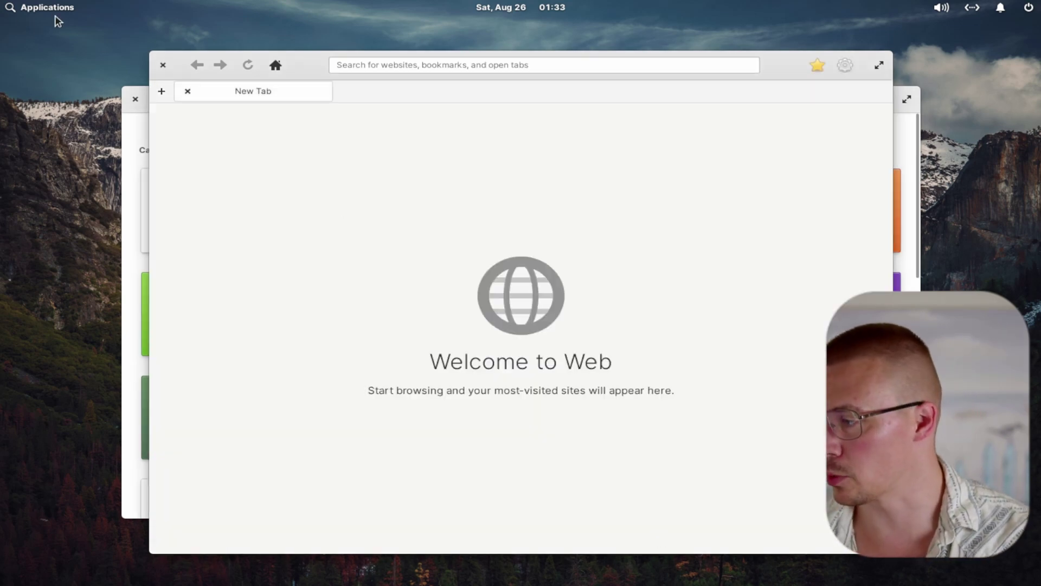
Maximize the Web browser window on its New Tab page
{"action": "left_click", "coordinate": [35, 9]}
{"action": "left_click", "coordinate": [261, 316]}
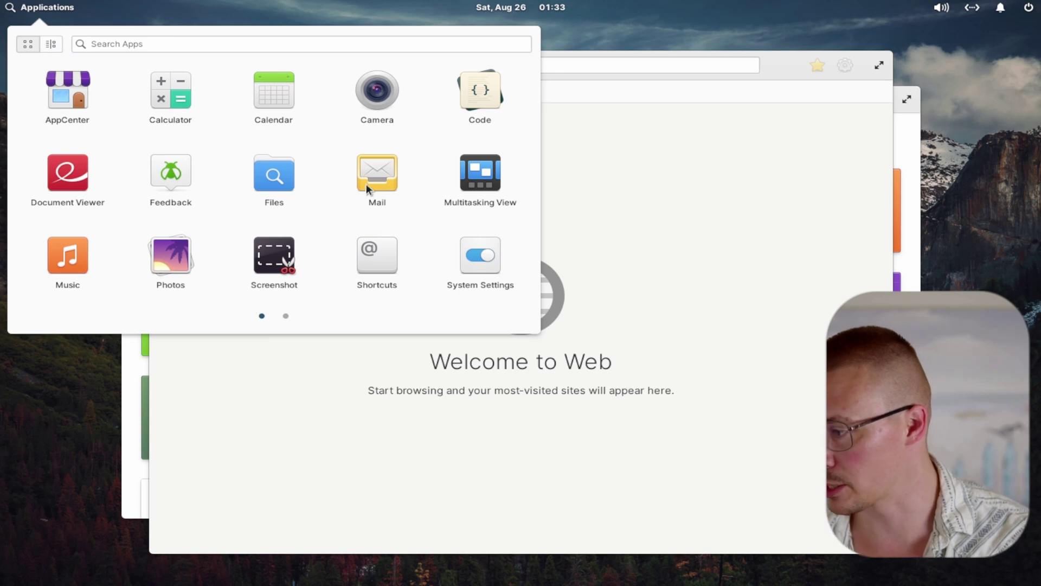
{"action": "left_click", "coordinate": [597, 185]}
{"action": "left_click", "coordinate": [878, 66]}
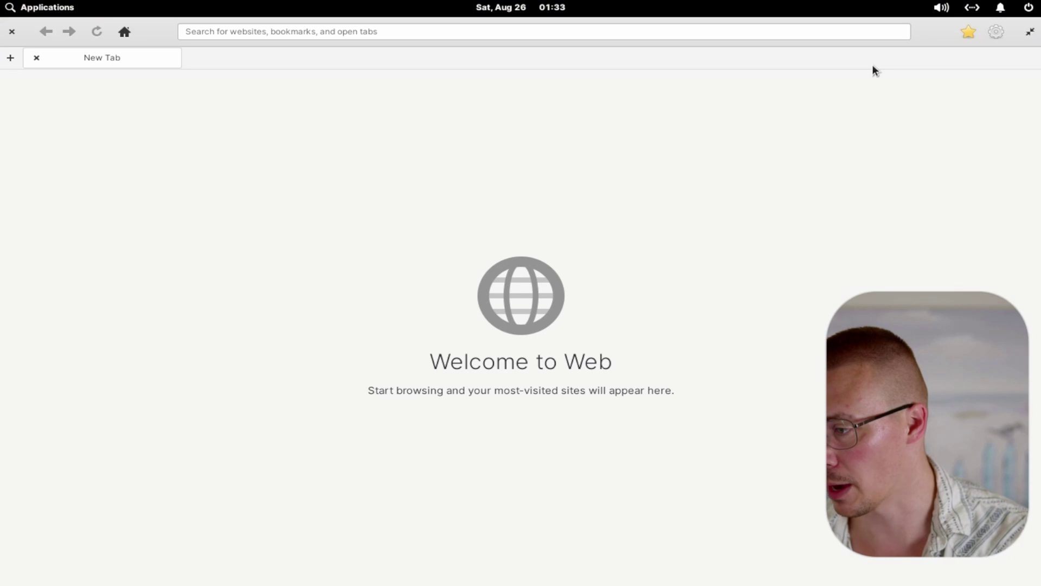
{"action": "left_click", "coordinate": [271, 30]}
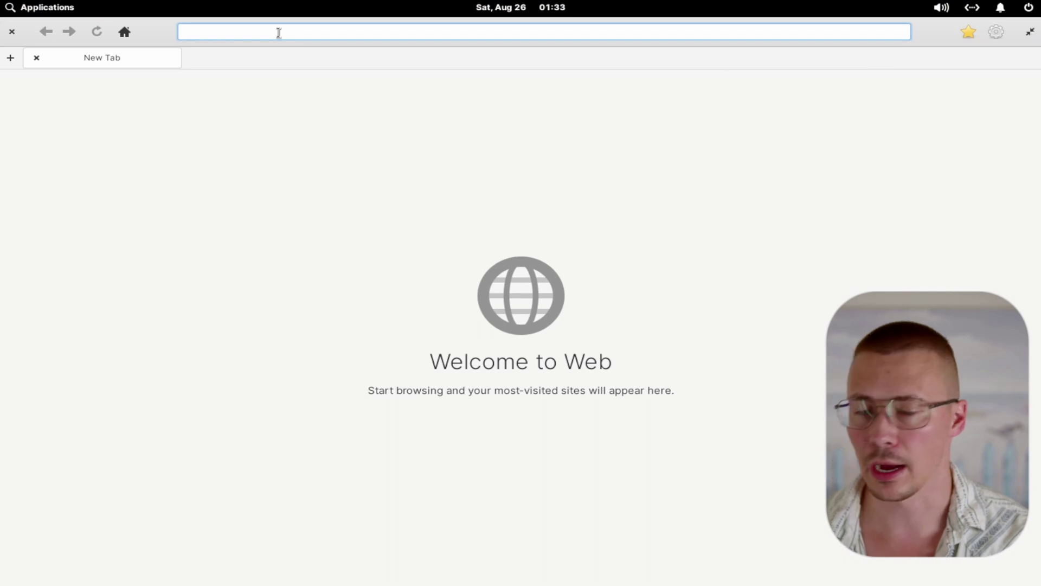
{"action": "left_click", "coordinate": [998, 36]}
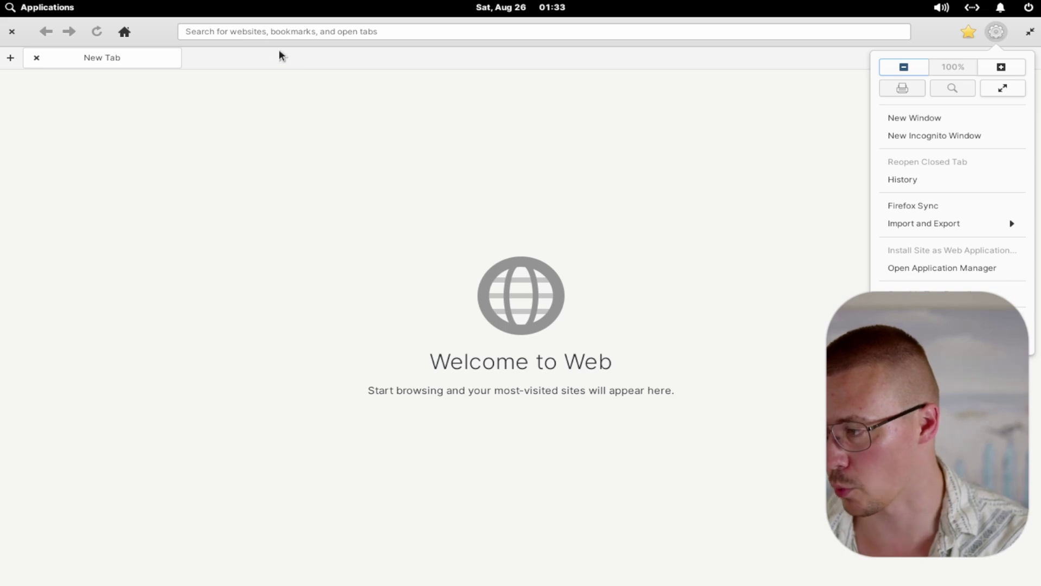
{"action": "left_click", "coordinate": [243, 31]}
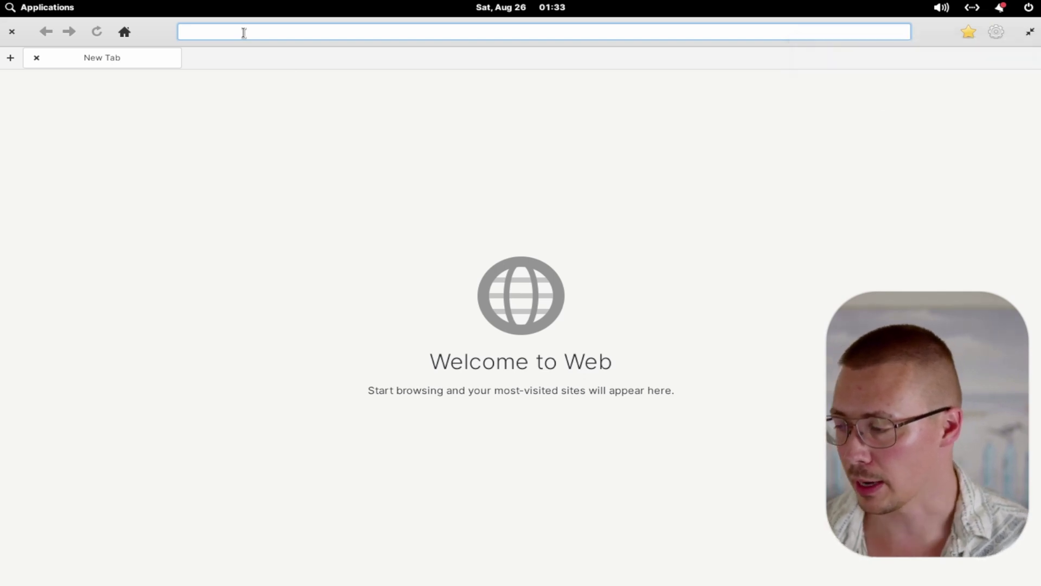
Search the web for 'flathub' and open the Flathub home page
{"action": "type", "text": "flathub"}
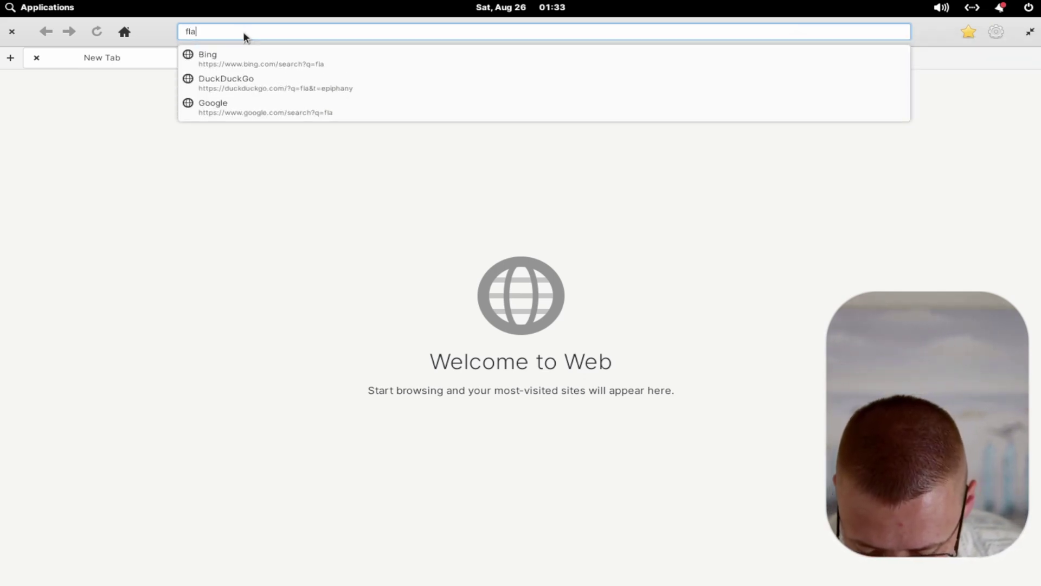
{"action": "key", "text": "Return"}
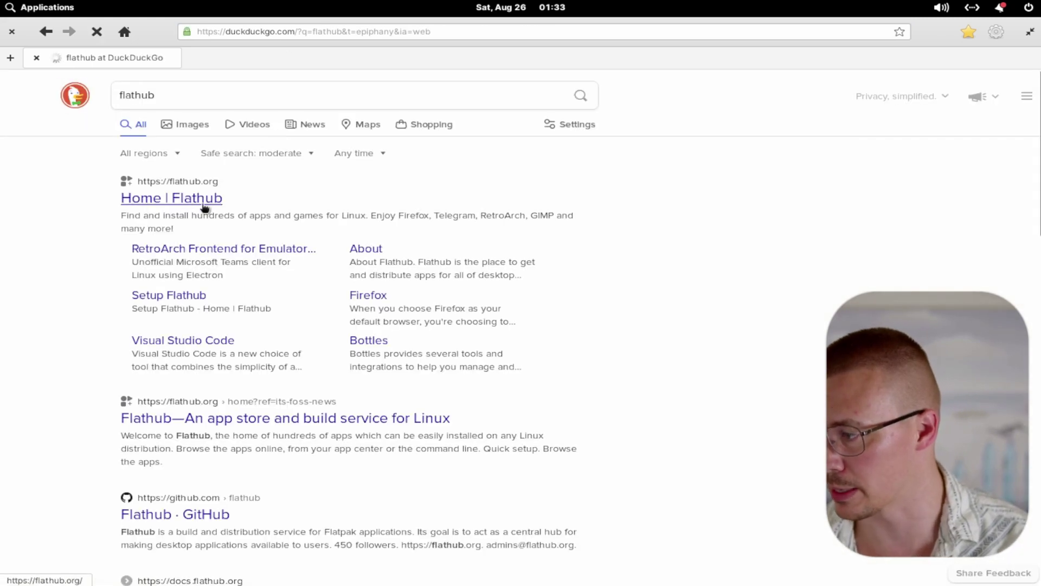
{"action": "left_click", "coordinate": [203, 201]}
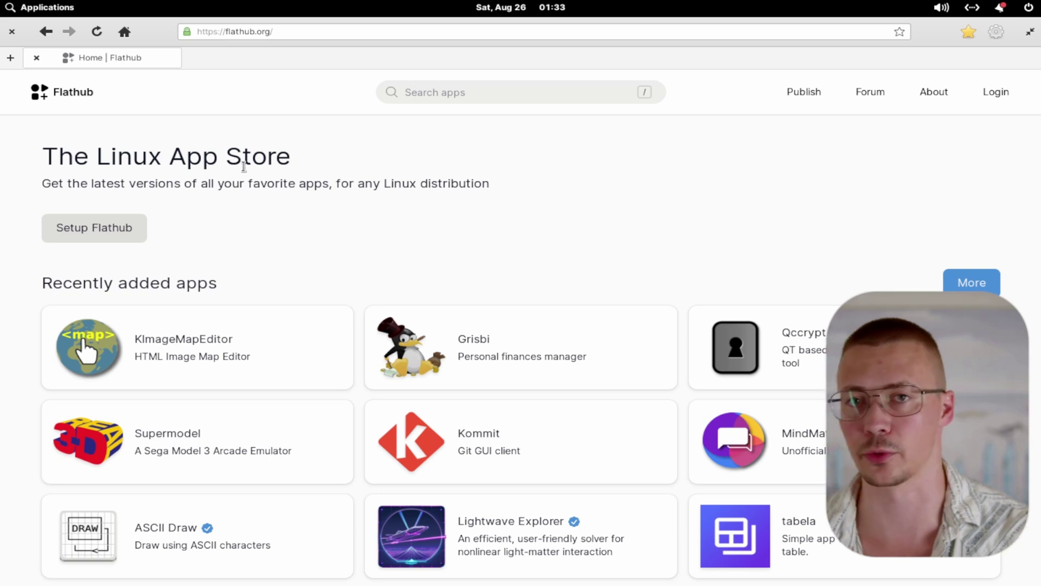
{"action": "scroll", "coordinate": [323, 192], "scroll_direction": "down", "scroll_amount": 3}
{"action": "scroll", "coordinate": [325, 187], "scroll_direction": "down", "scroll_amount": 3}
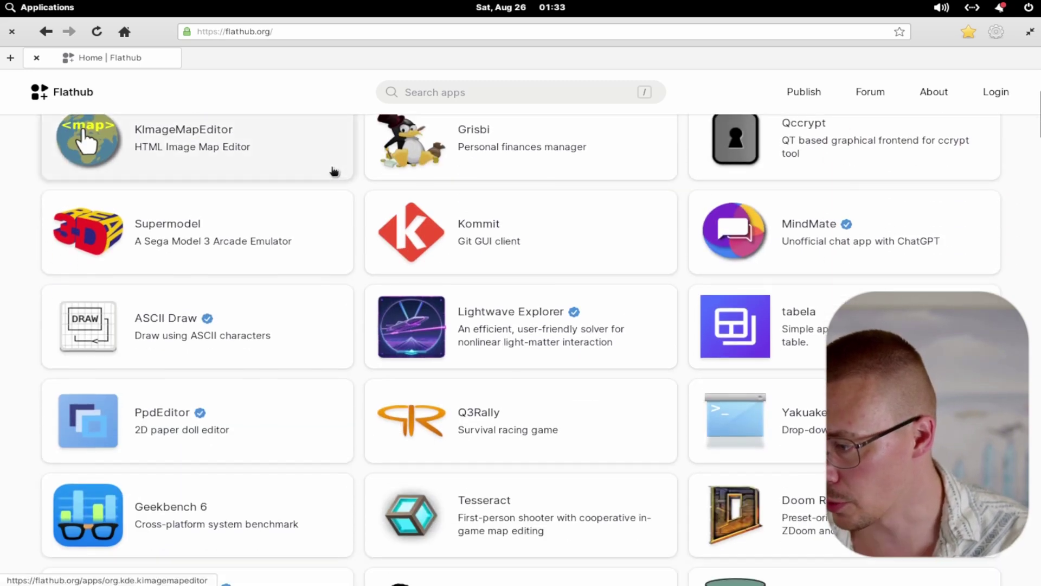
{"action": "scroll", "coordinate": [333, 169], "scroll_direction": "up", "scroll_amount": 4}
Search Flathub for 'firefox' and restore the browser to a smaller window
{"action": "left_click", "coordinate": [443, 93]}
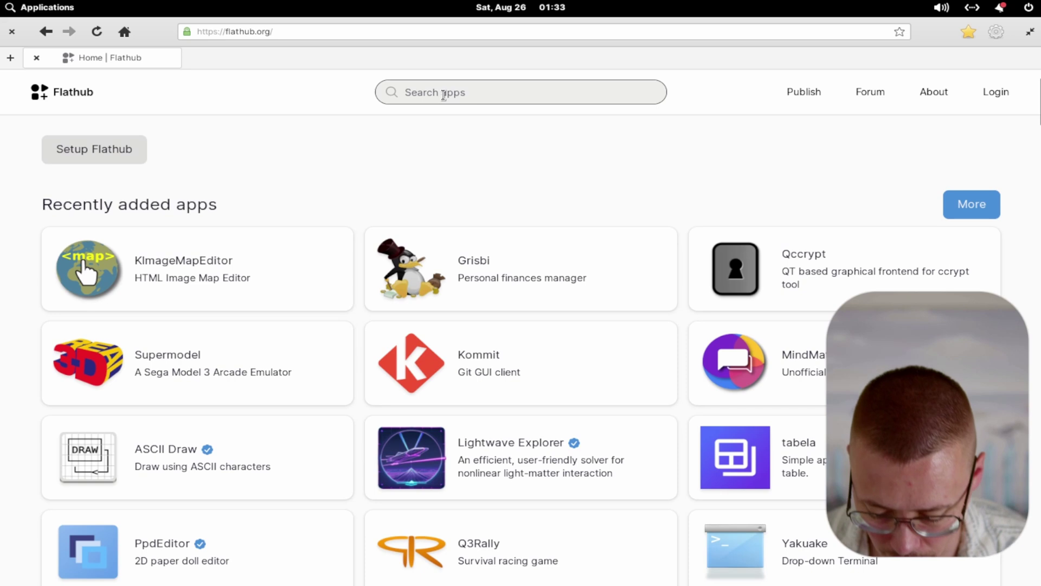
{"action": "type", "text": "firefox"}
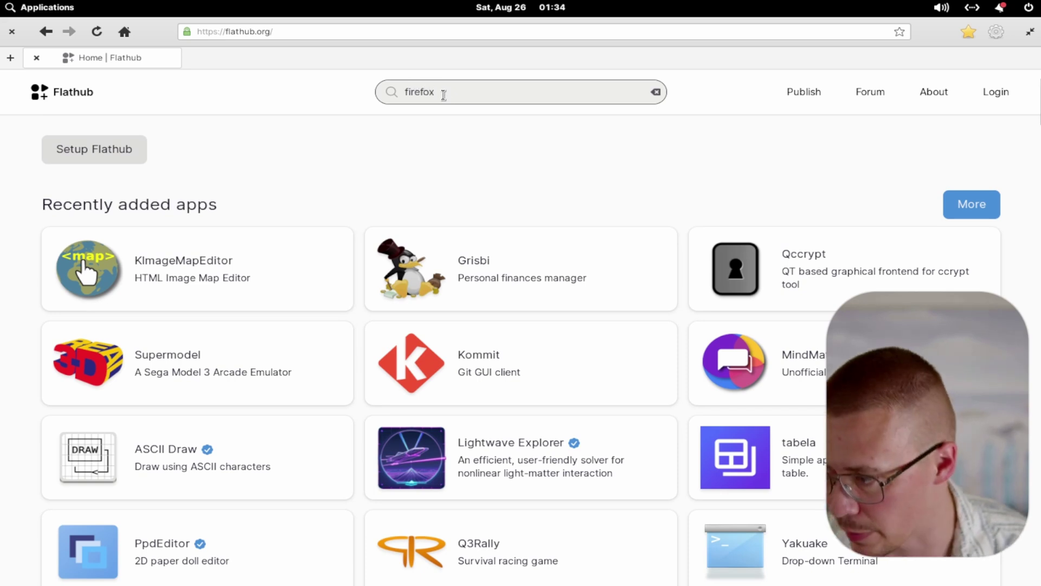
{"action": "key", "text": "Return"}
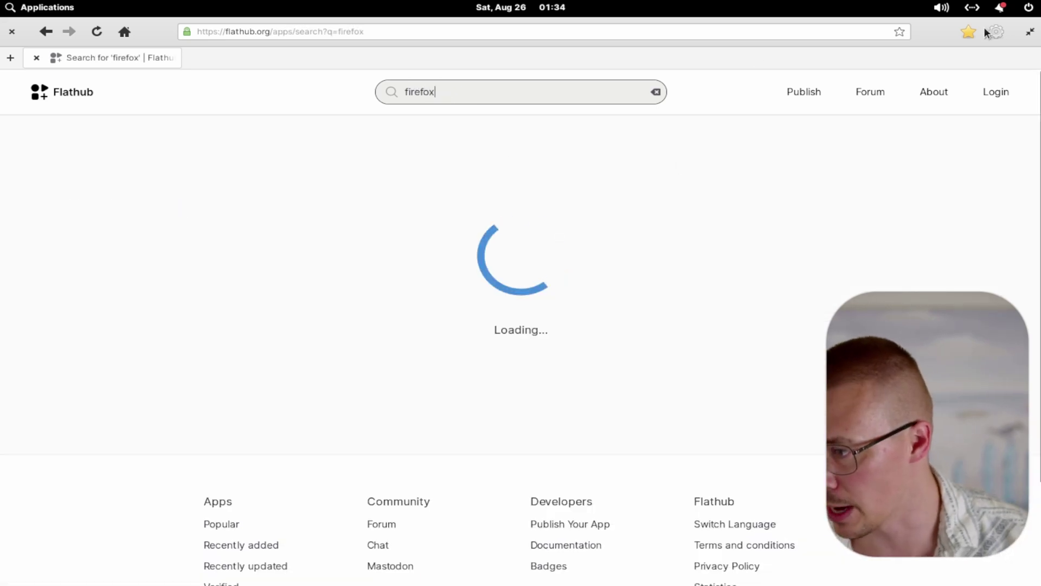
{"action": "left_click", "coordinate": [1032, 33]}
Search AppCenter for 'brave', find no apps, and raise the Flathub results again
{"action": "left_click", "coordinate": [132, 130]}
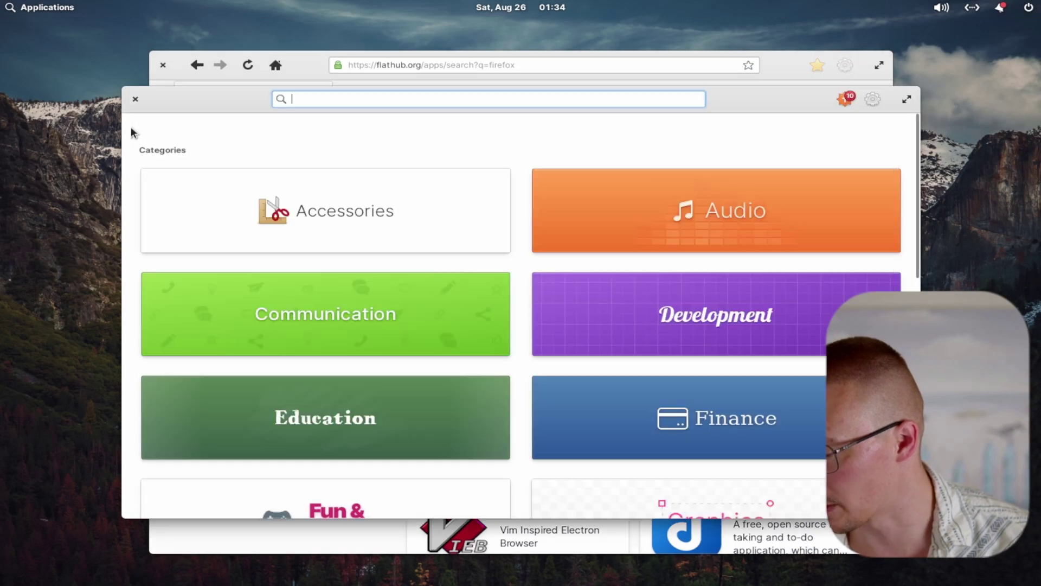
{"action": "type", "text": "brave"}
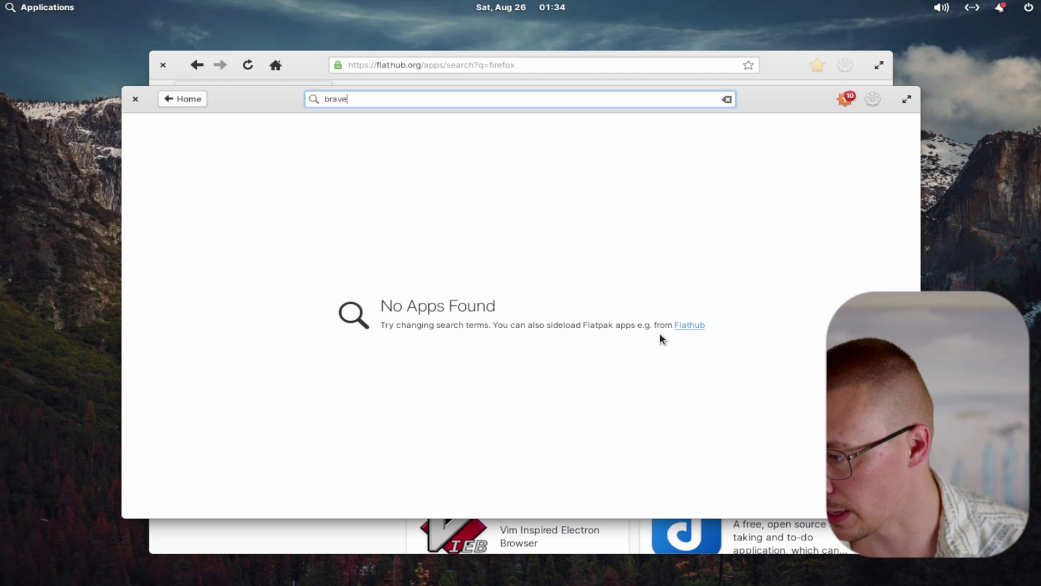
{"action": "left_click", "coordinate": [315, 69]}
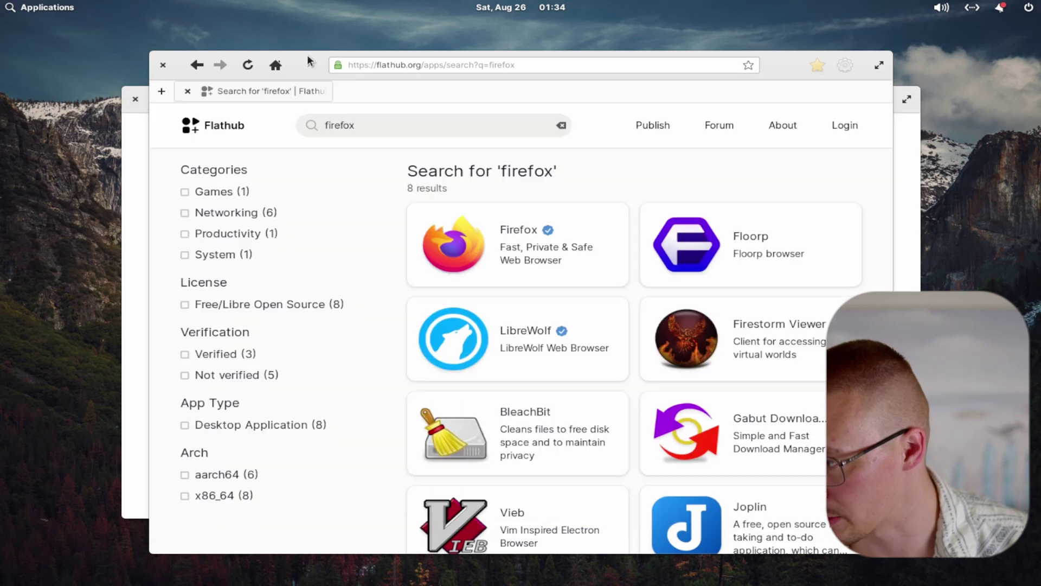
Download the Firefox flatpakref from its Flathub page and open it from Web's downloads list
{"action": "left_click", "coordinate": [510, 261]}
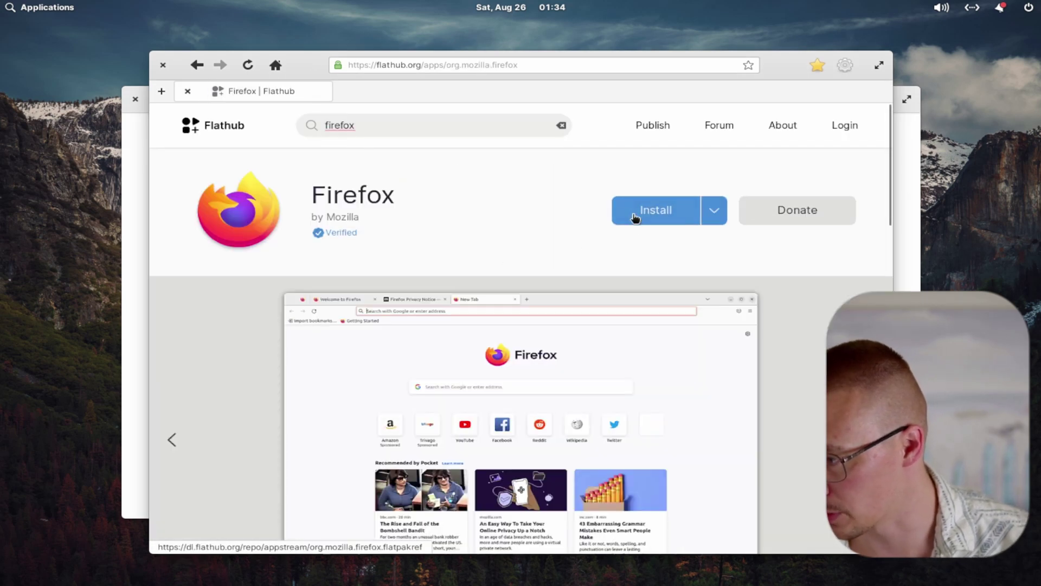
{"action": "left_click", "coordinate": [618, 214]}
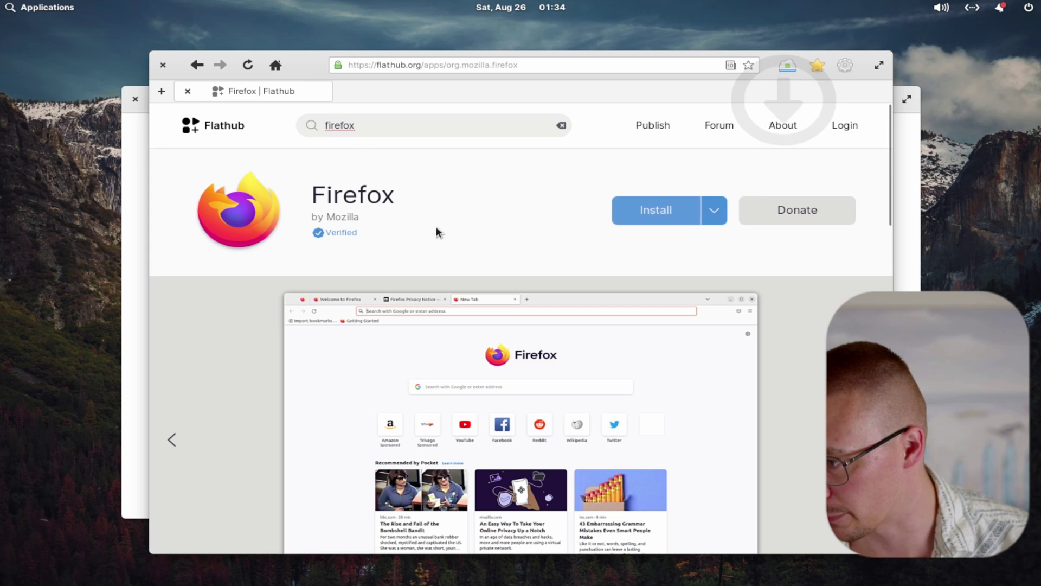
{"action": "left_click", "coordinate": [784, 65]}
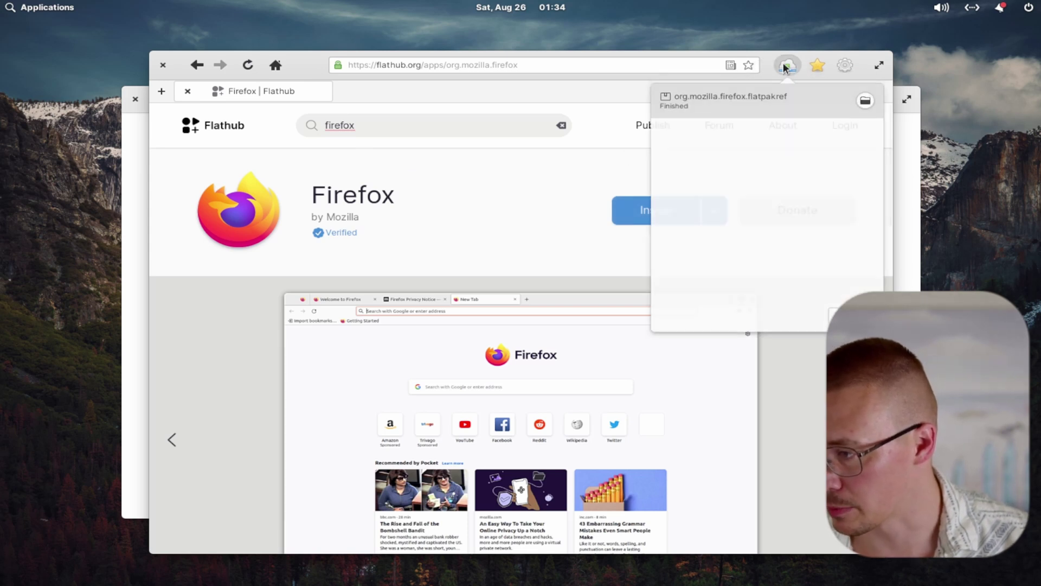
{"action": "left_click", "coordinate": [715, 102]}
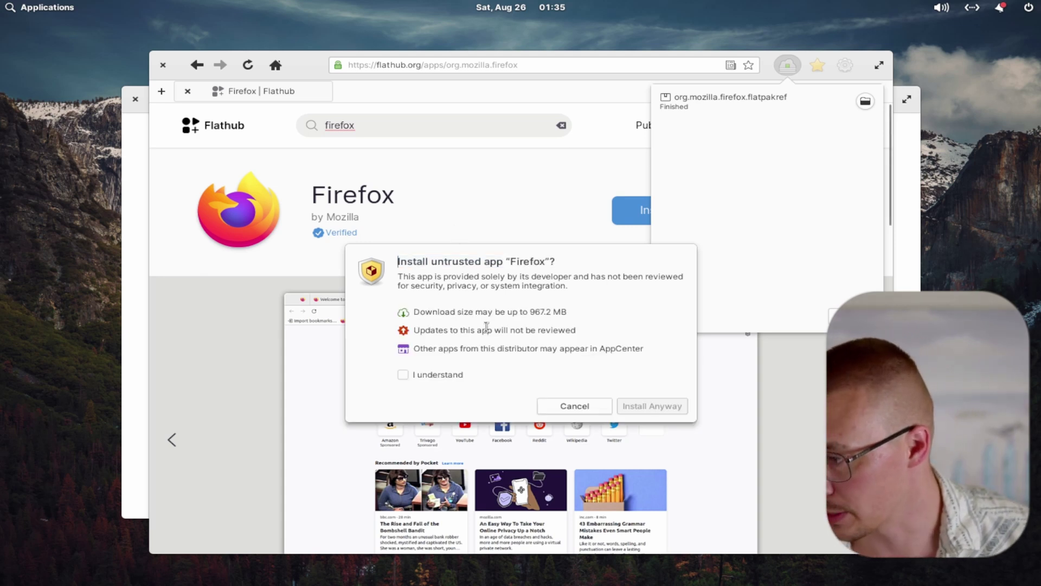
Accept the untrusted-app warning to install Firefox anyway, then bring the Flathub page back
{"action": "left_click", "coordinate": [447, 374]}
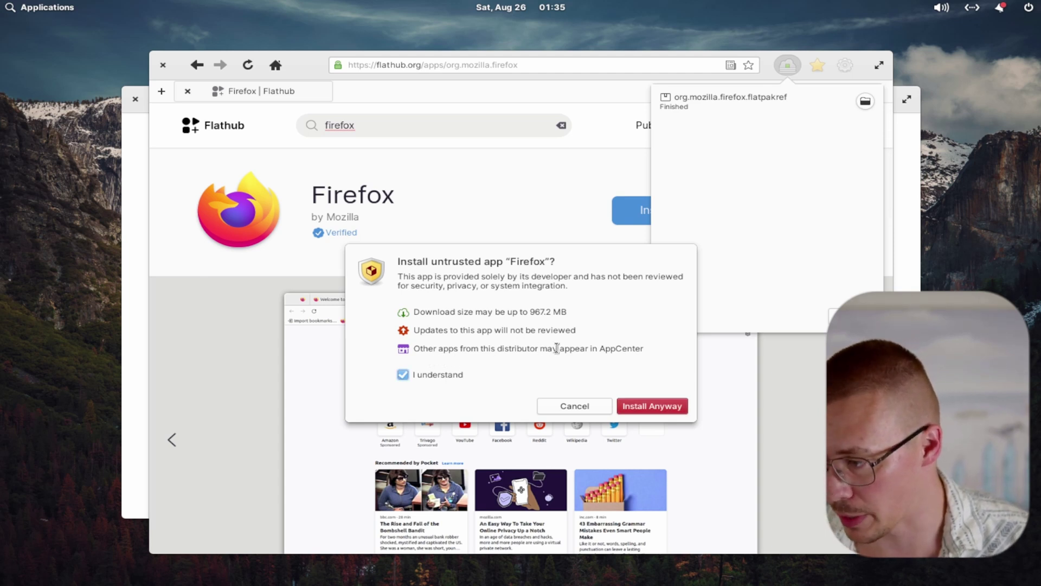
{"action": "left_click", "coordinate": [653, 406]}
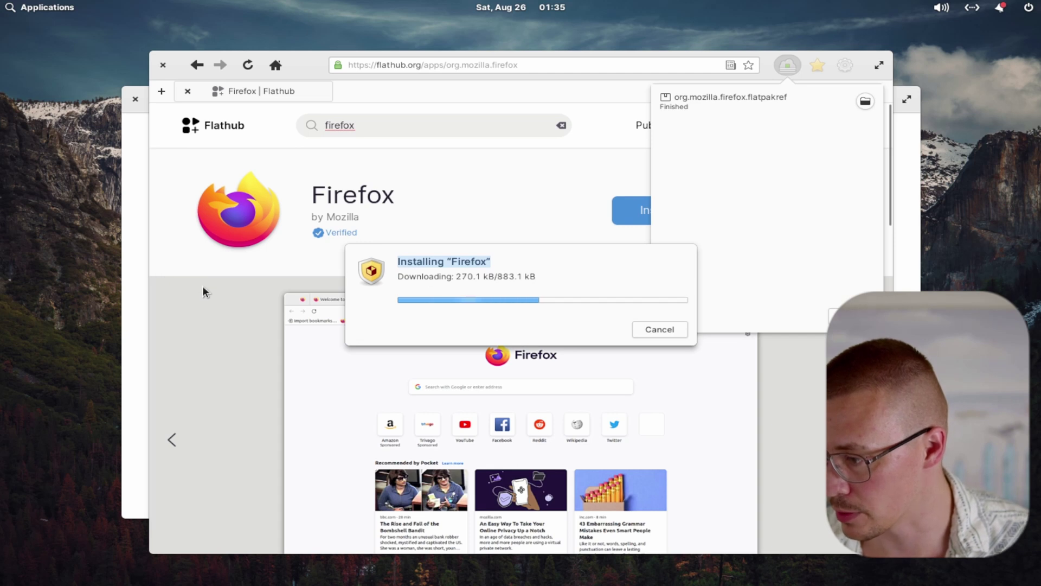
{"action": "left_click", "coordinate": [131, 279]}
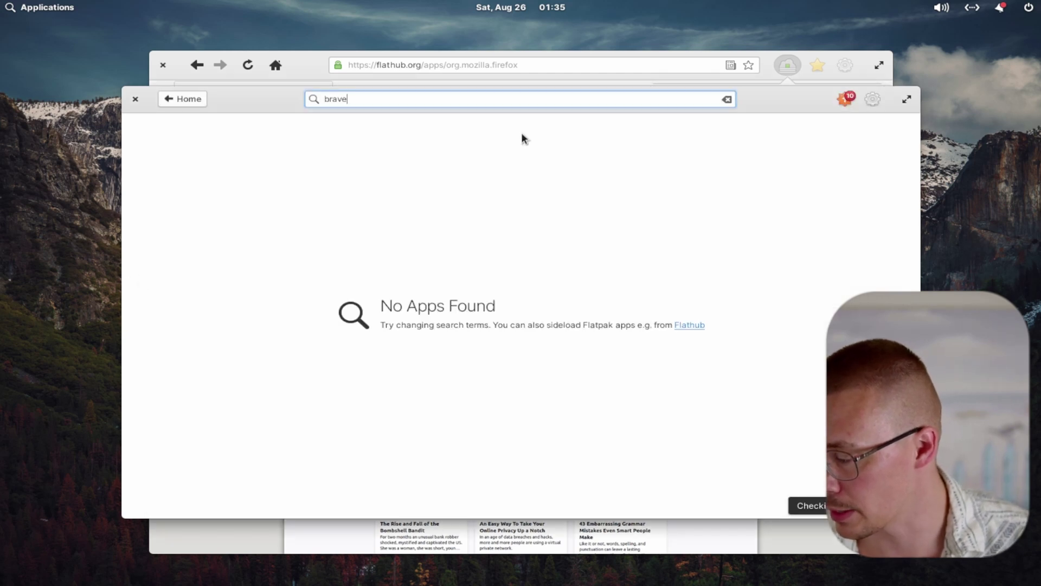
{"action": "left_click", "coordinate": [884, 67]}
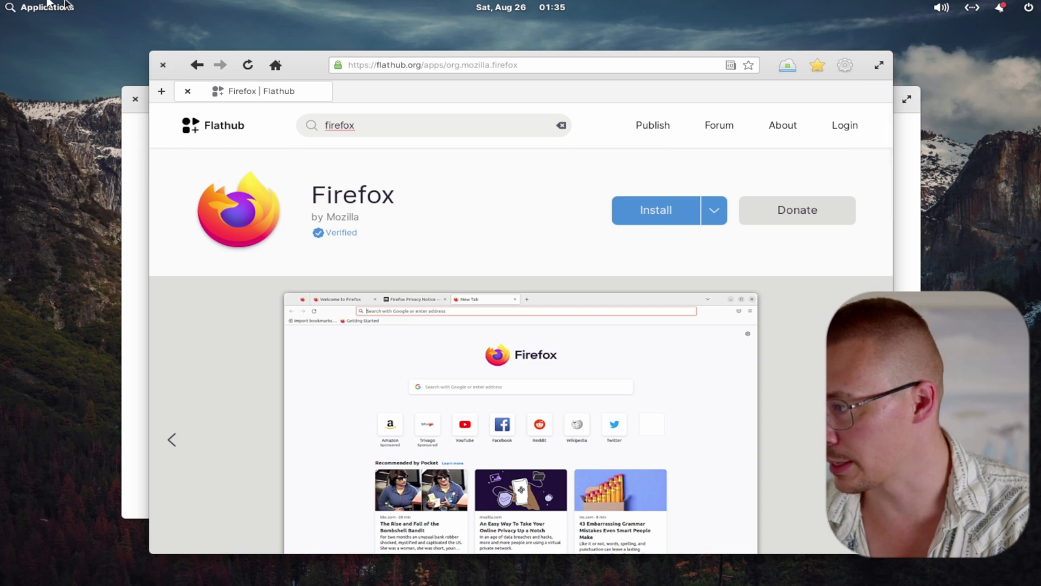
Close the browser, pin Firefox Web Browser to the dock and remove Web from it
{"action": "left_click", "coordinate": [167, 66]}
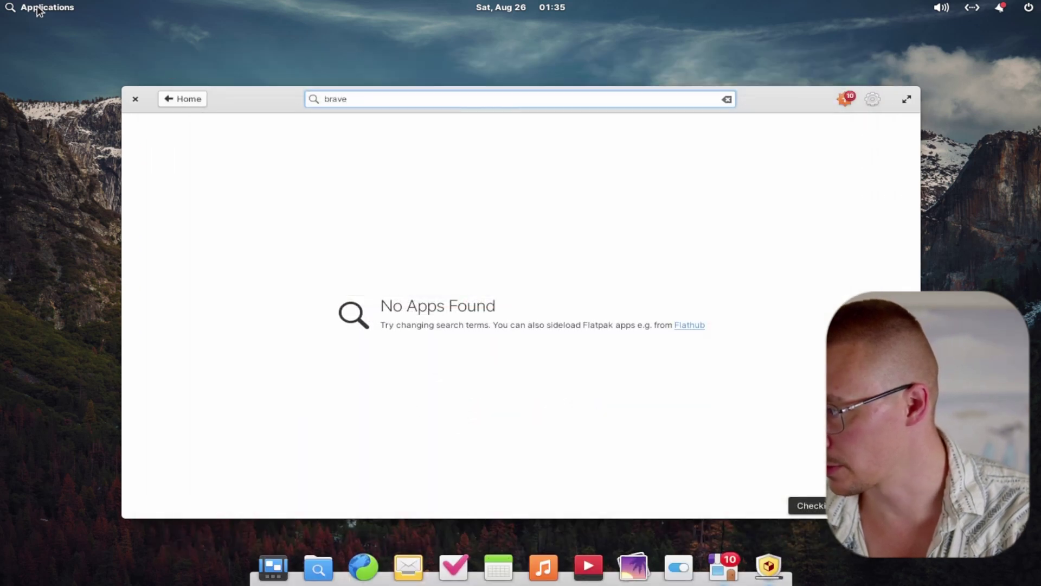
{"action": "left_click", "coordinate": [38, 8]}
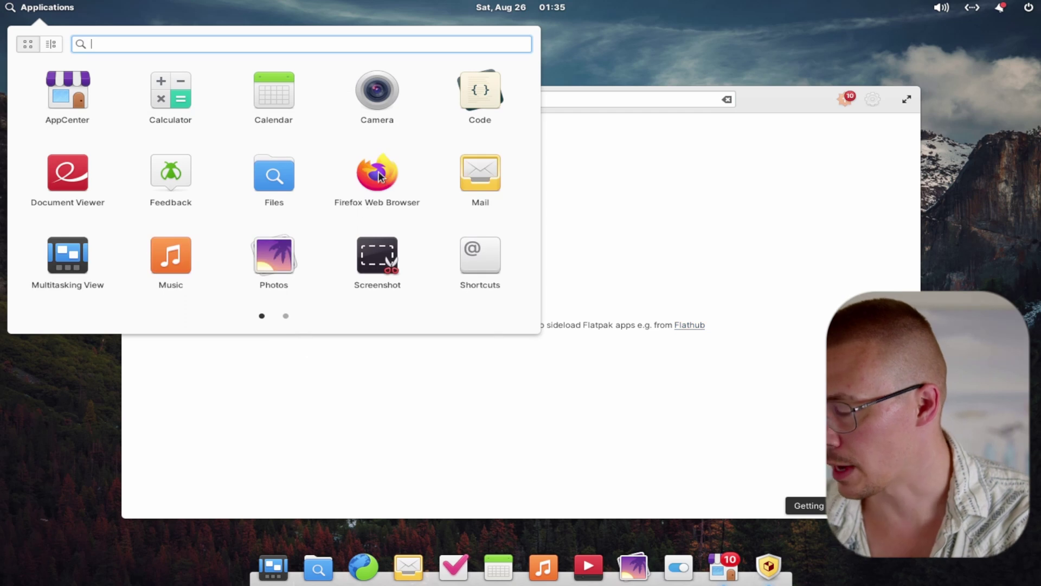
{"action": "left_click", "coordinate": [383, 184]}
{"action": "left_click_drag", "start_coordinate": [384, 186], "coordinate": [613, 561]}
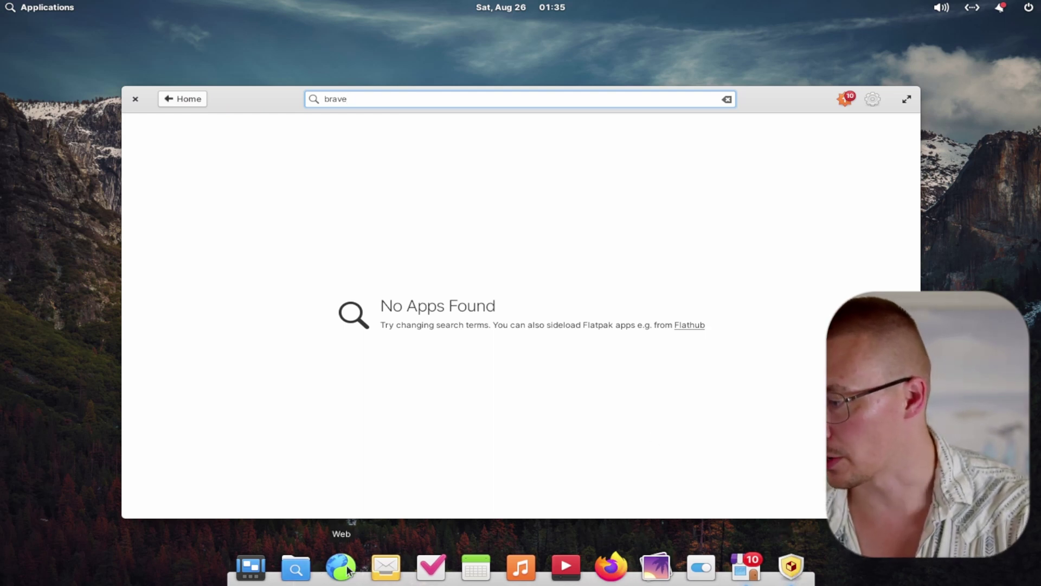
{"action": "left_click_drag", "start_coordinate": [347, 569], "coordinate": [71, 460]}
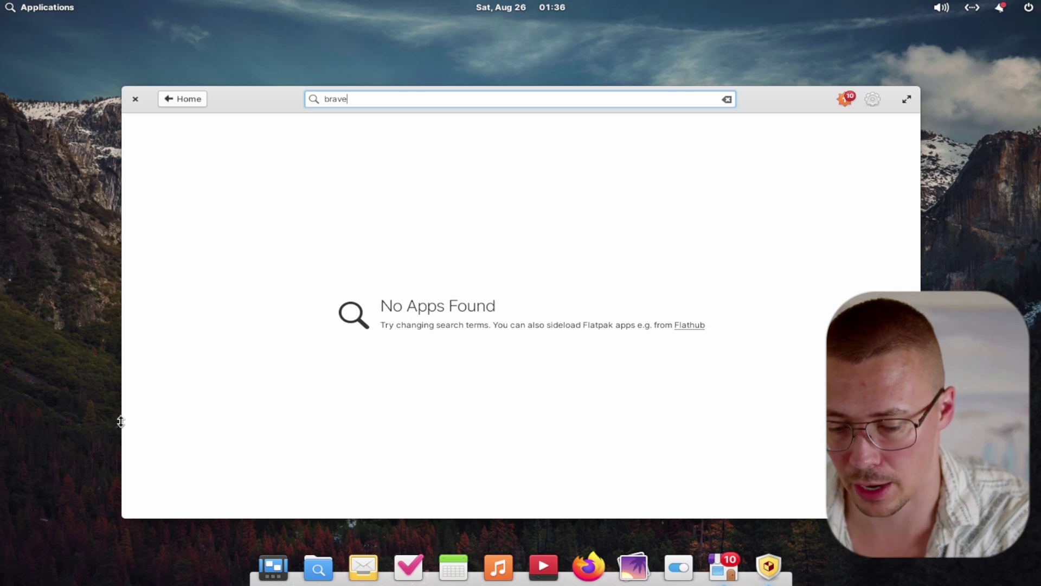
Close AppCenter and dismiss the Firefox installed confirmation
{"action": "left_click", "coordinate": [136, 100]}
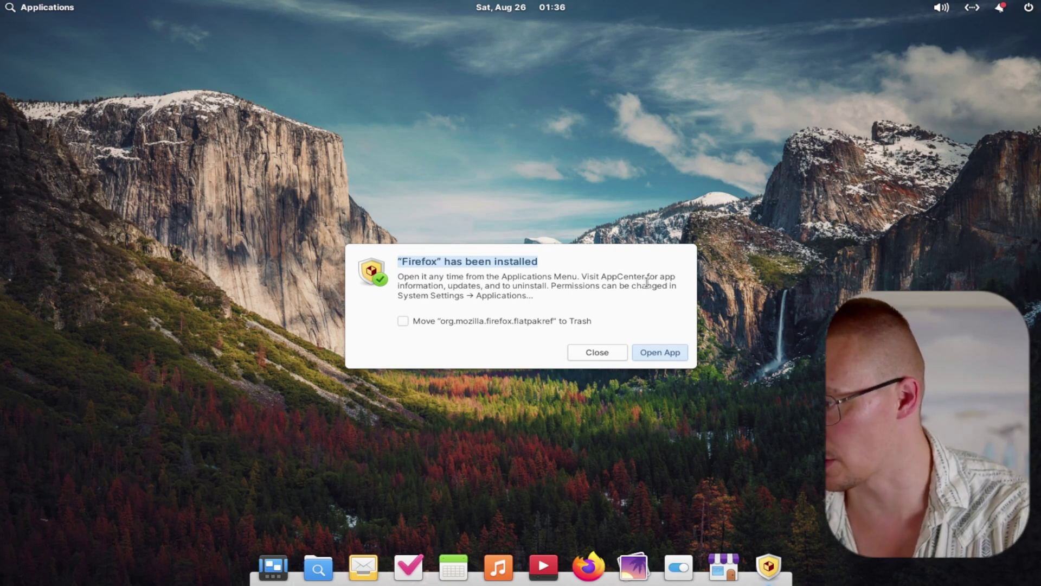
{"action": "left_click", "coordinate": [595, 359]}
{"action": "left_click", "coordinate": [65, 4]}
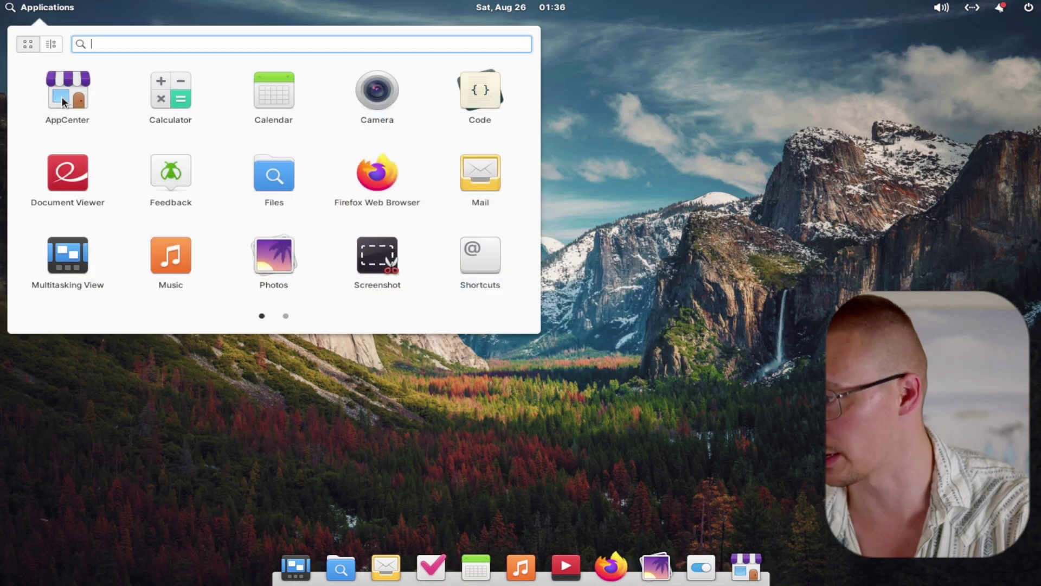
Search AppCenter for 'brave' and review the Brave Browser details page
{"action": "left_click", "coordinate": [60, 96]}
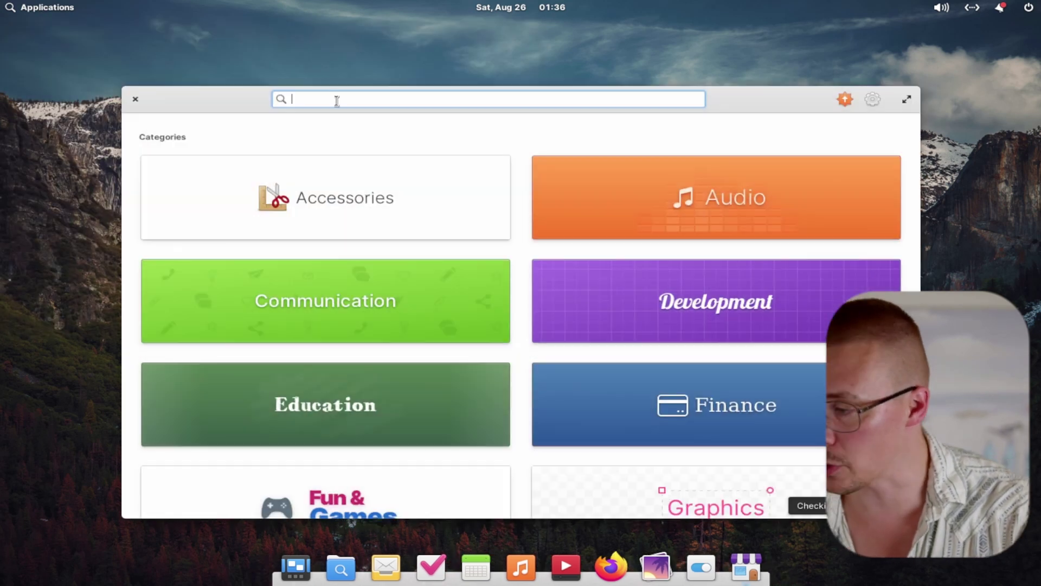
{"action": "type", "text": "brave"}
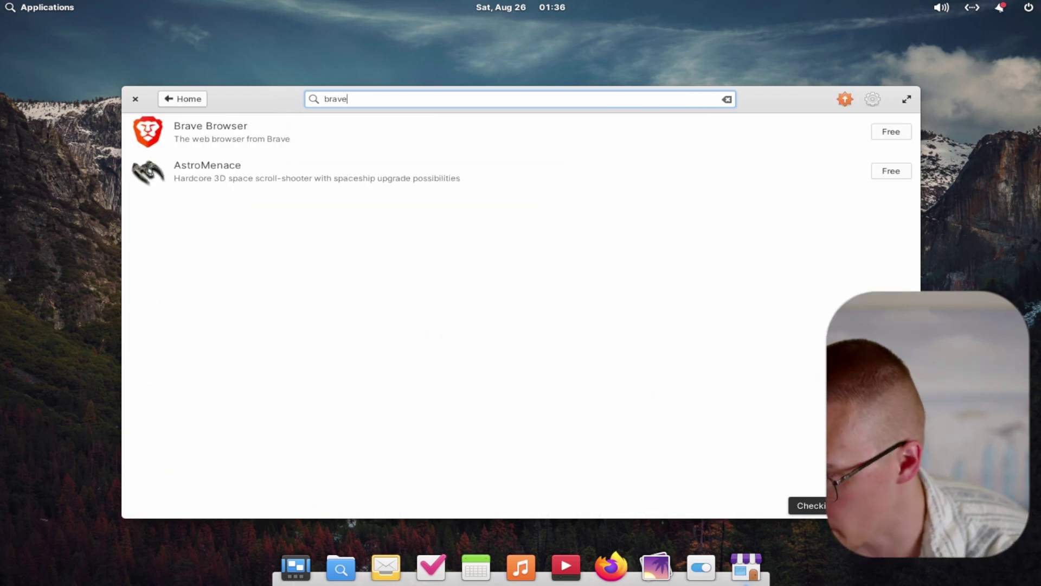
{"action": "left_click", "coordinate": [217, 139]}
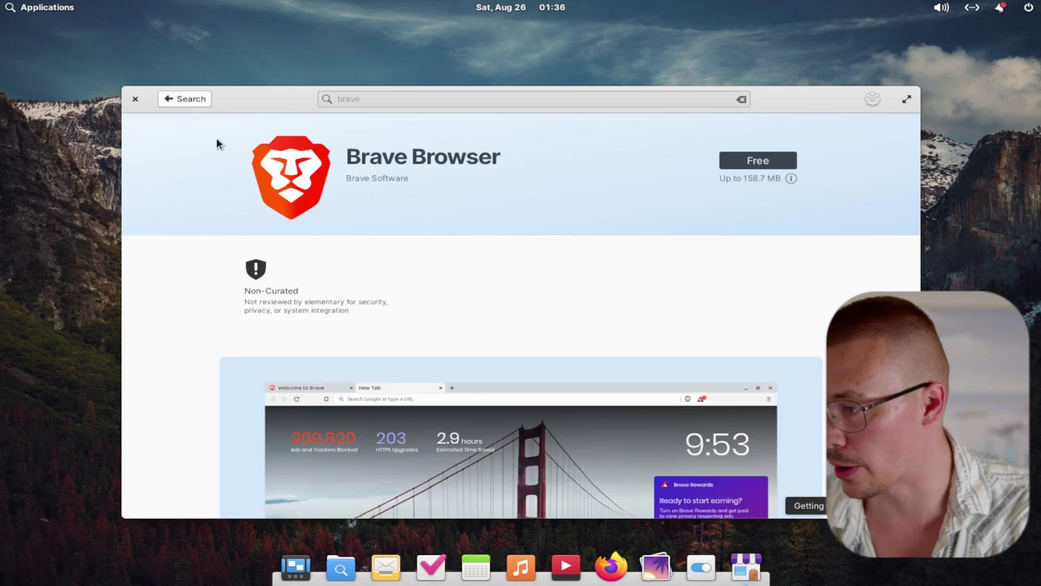
{"action": "scroll", "coordinate": [314, 184], "scroll_direction": "down", "scroll_amount": 10}
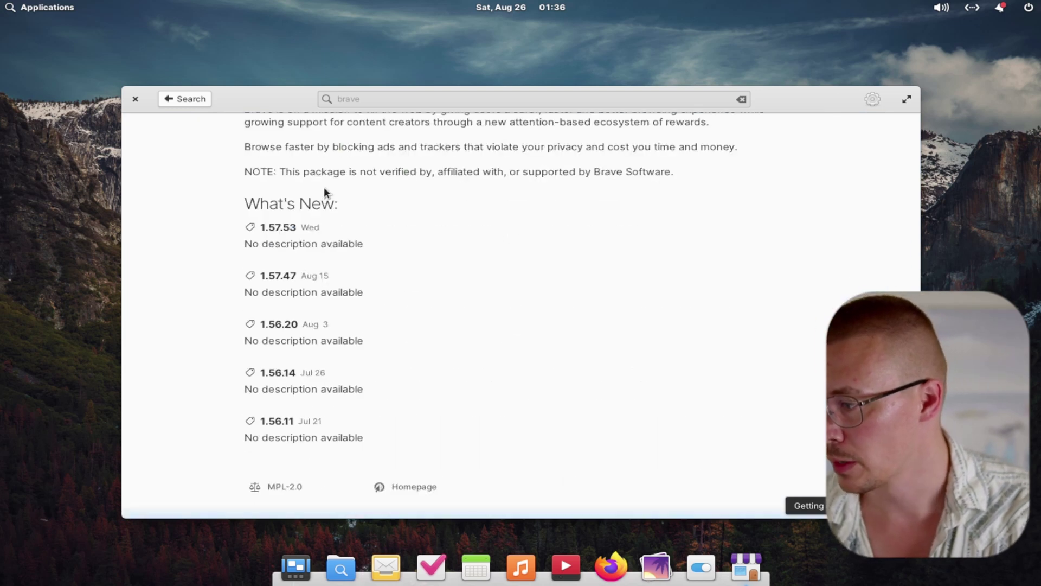
{"action": "scroll", "coordinate": [320, 192], "scroll_direction": "up", "scroll_amount": 10}
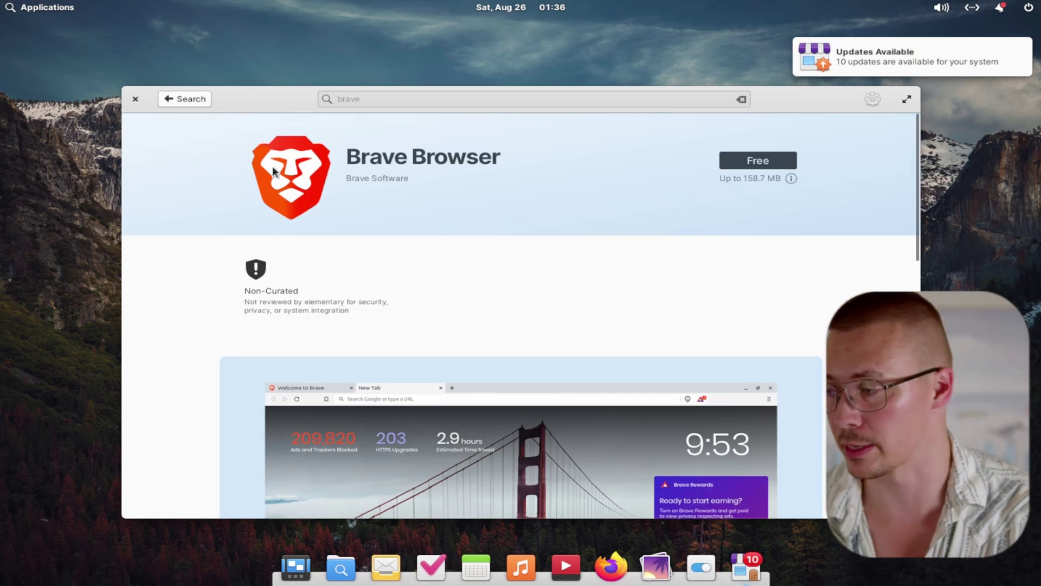
{"action": "left_click", "coordinate": [191, 98]}
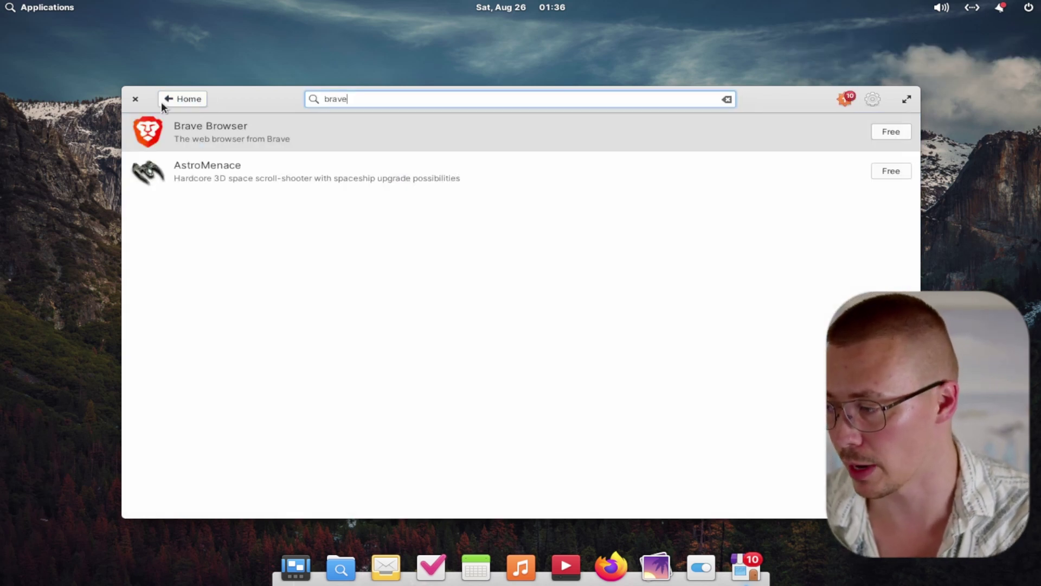
Close AppCenter and return the Applications menu to its first page
{"action": "left_click", "coordinate": [135, 99]}
{"action": "key", "text": "super"}
{"action": "left_click", "coordinate": [286, 316]}
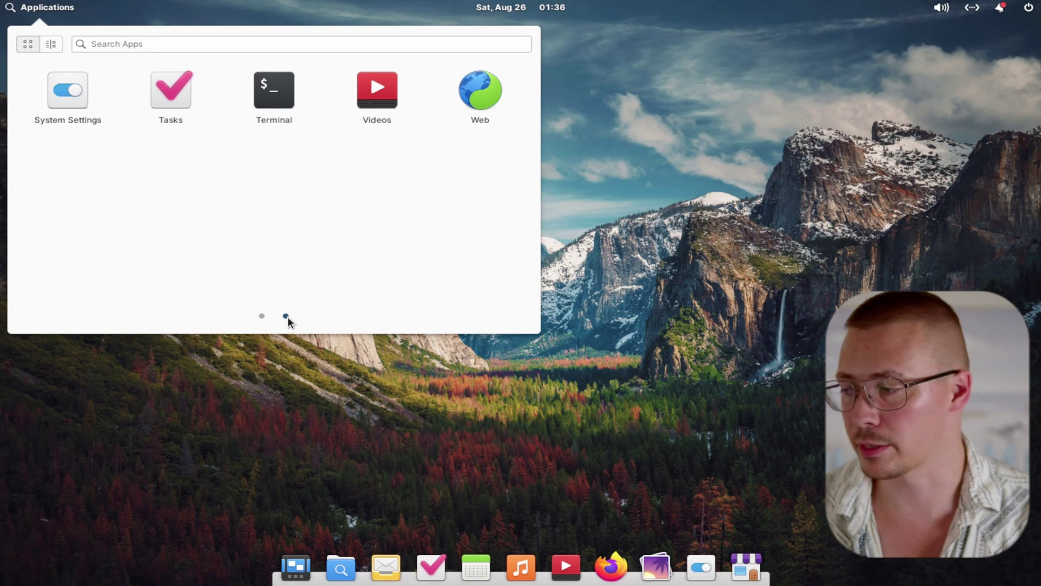
{"action": "left_click", "coordinate": [262, 315]}
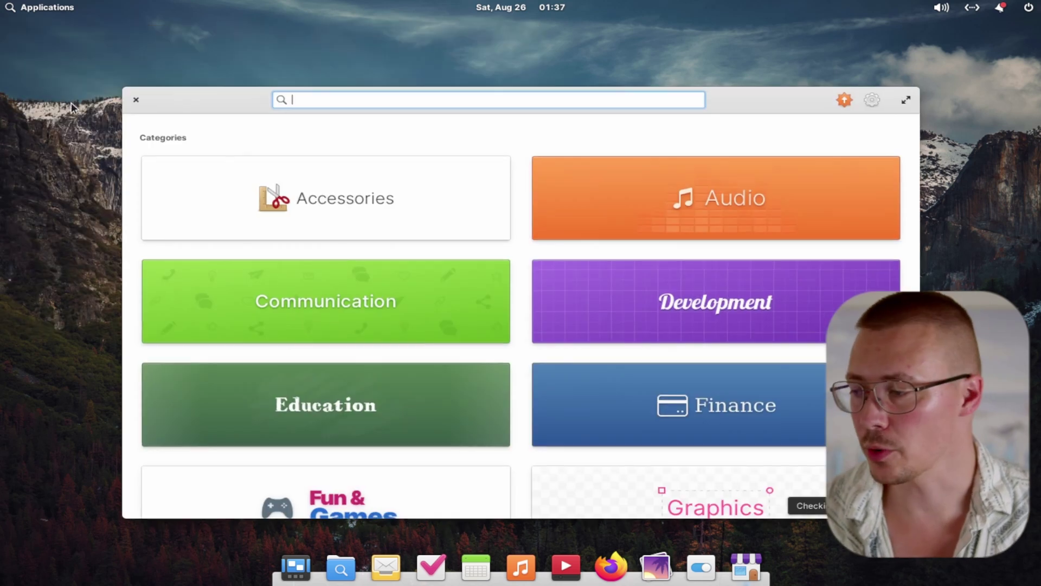
Maximize AppCenter and open the paid LookBook app from the Development category
{"action": "left_click", "coordinate": [907, 99]}
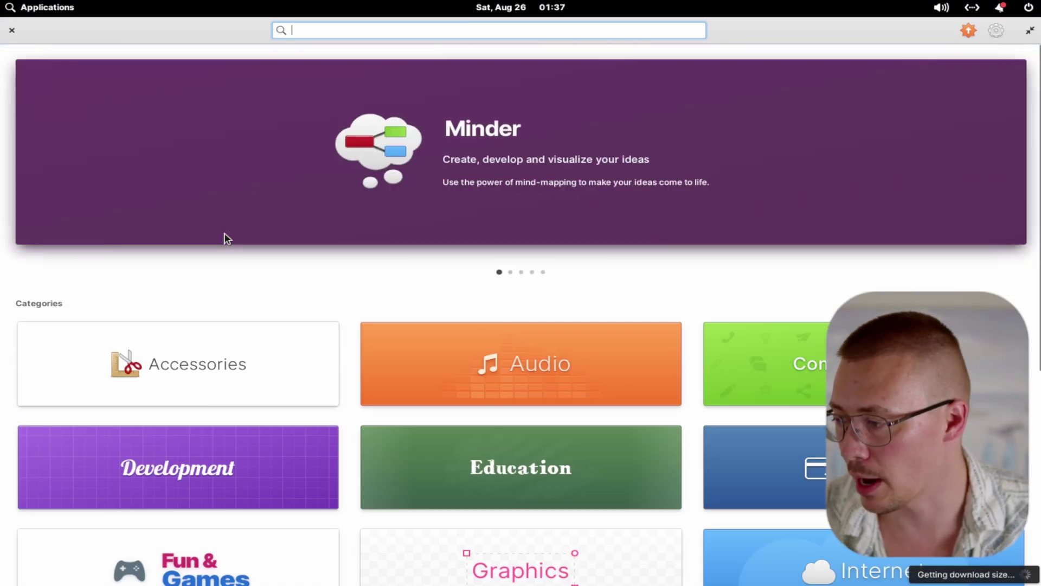
{"action": "left_click", "coordinate": [278, 465]}
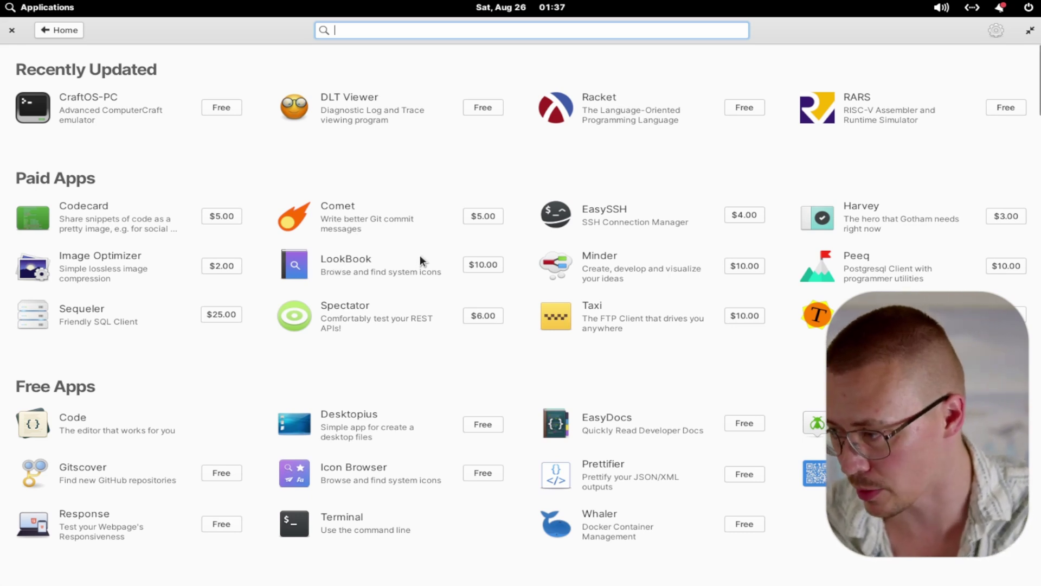
{"action": "left_click", "coordinate": [376, 259]}
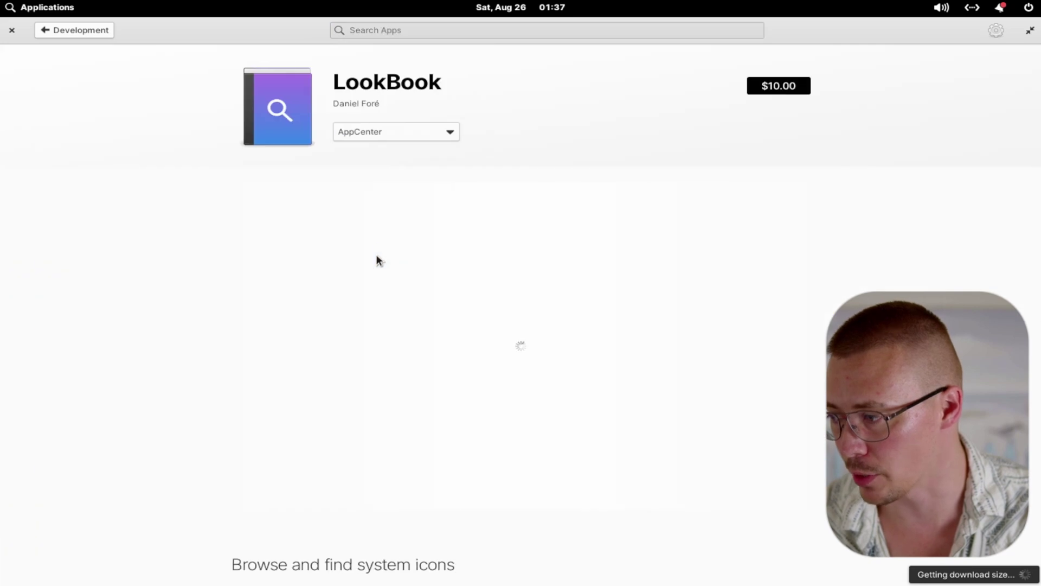
Start the $10.00 LookBook purchase, then cancel the Pay dialog
{"action": "left_click", "coordinate": [740, 81]}
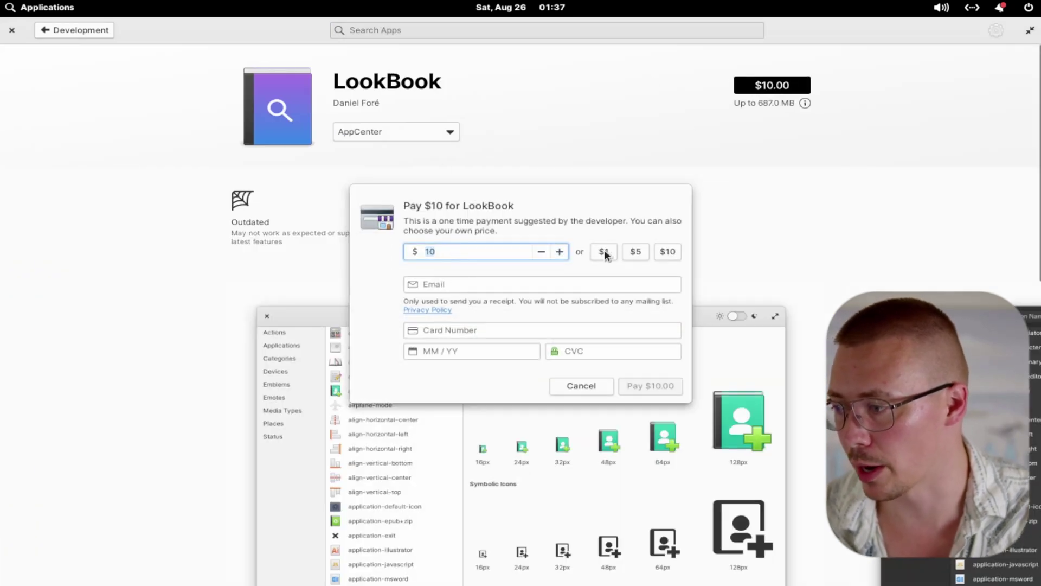
{"action": "left_click", "coordinate": [584, 386]}
{"action": "scroll", "coordinate": [570, 373], "scroll_direction": "down", "scroll_amount": 5}
{"action": "scroll", "coordinate": [185, 146], "scroll_direction": "up", "scroll_amount": 5}
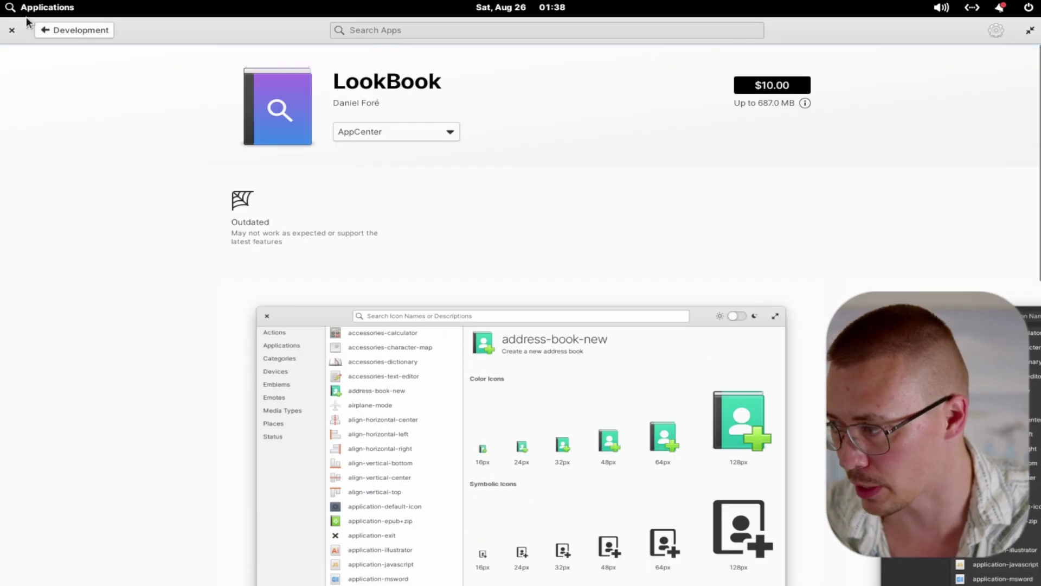
Go back through the Development list to AppCenter's home page
{"action": "left_click", "coordinate": [47, 28]}
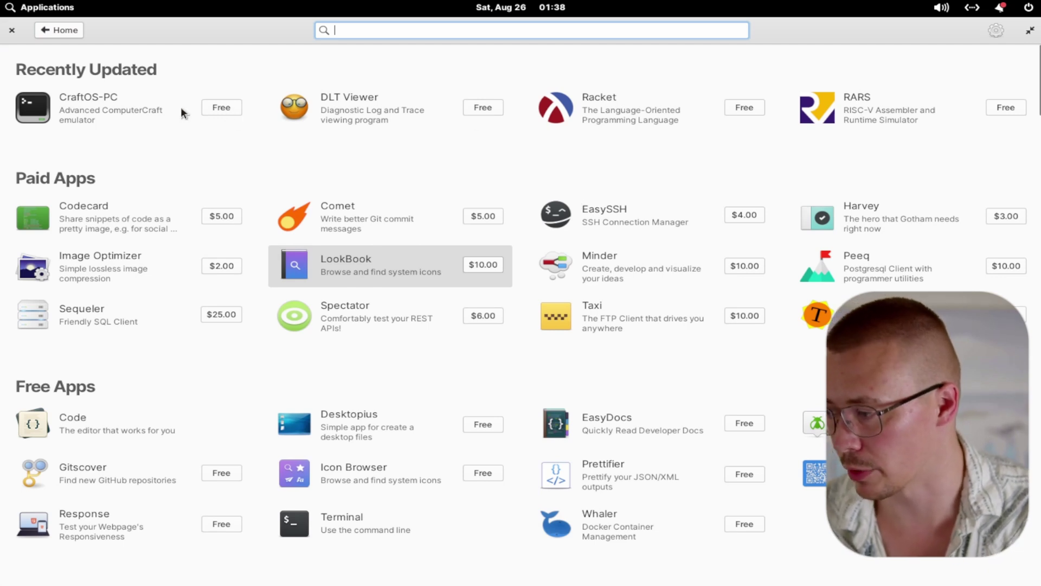
{"action": "key", "text": "alt+Left"}
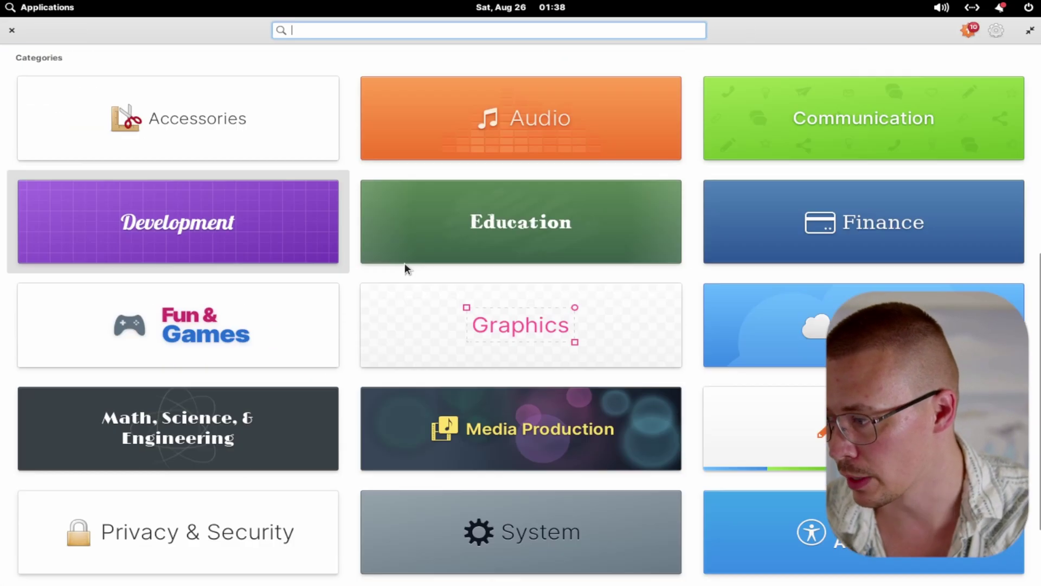
{"action": "scroll", "coordinate": [434, 271], "scroll_direction": "down", "scroll_amount": 2}
{"action": "scroll", "coordinate": [475, 470], "scroll_direction": "up", "scroll_amount": 10}
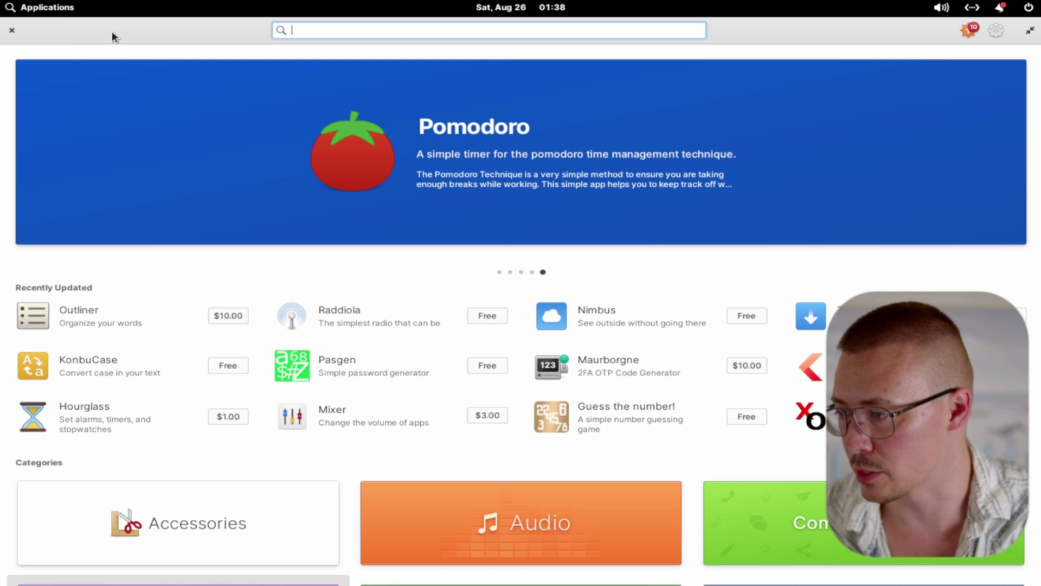
Unmaximize and re-maximize the AppCenter window, then close it
{"action": "left_click", "coordinate": [1030, 30]}
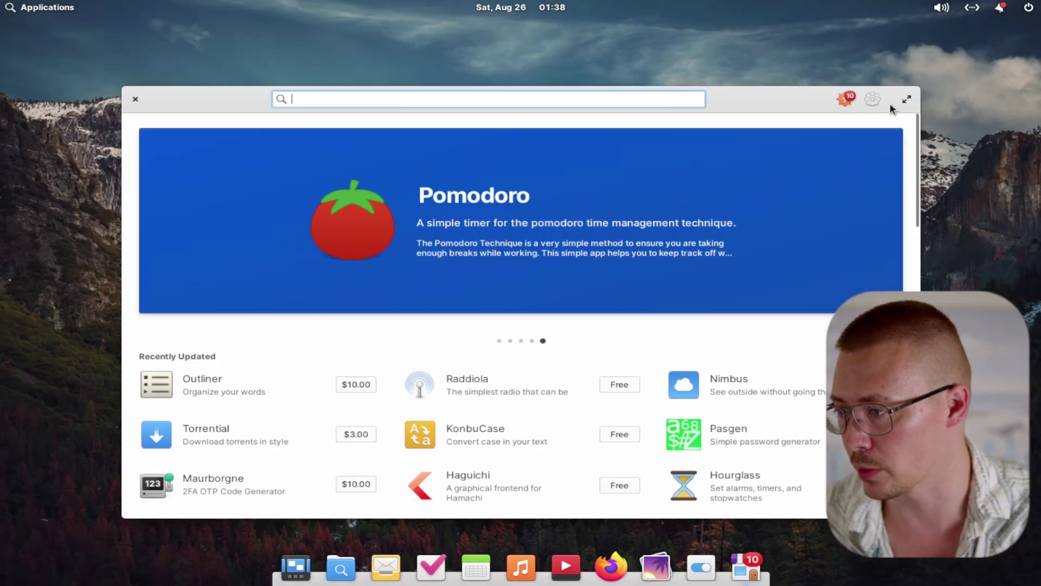
{"action": "left_click", "coordinate": [906, 101]}
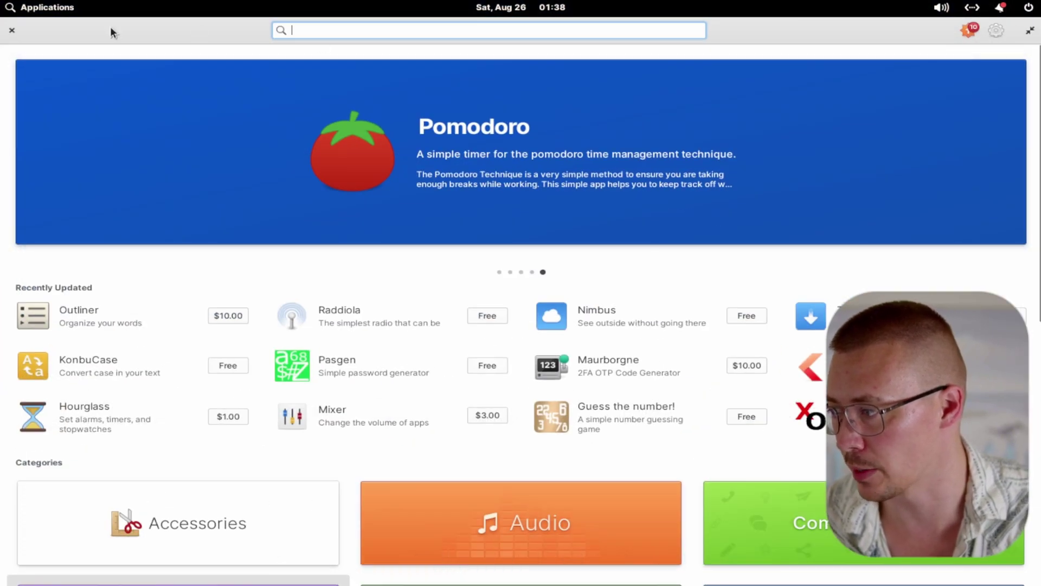
{"action": "left_click", "coordinate": [11, 30]}
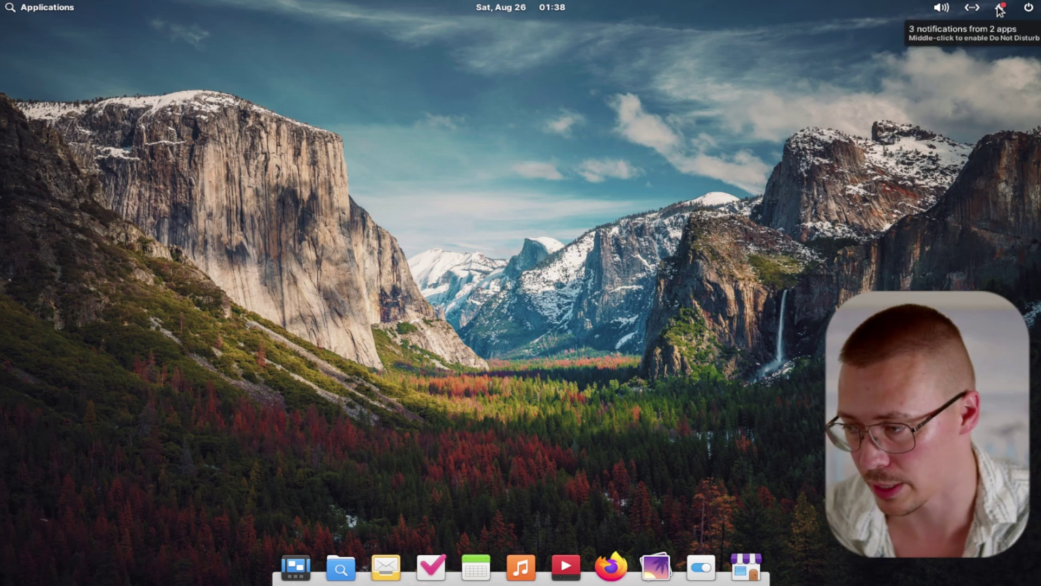
Launch System Settings from the launcher's second page
{"action": "key", "text": "super"}
{"action": "left_click", "coordinate": [286, 316]}
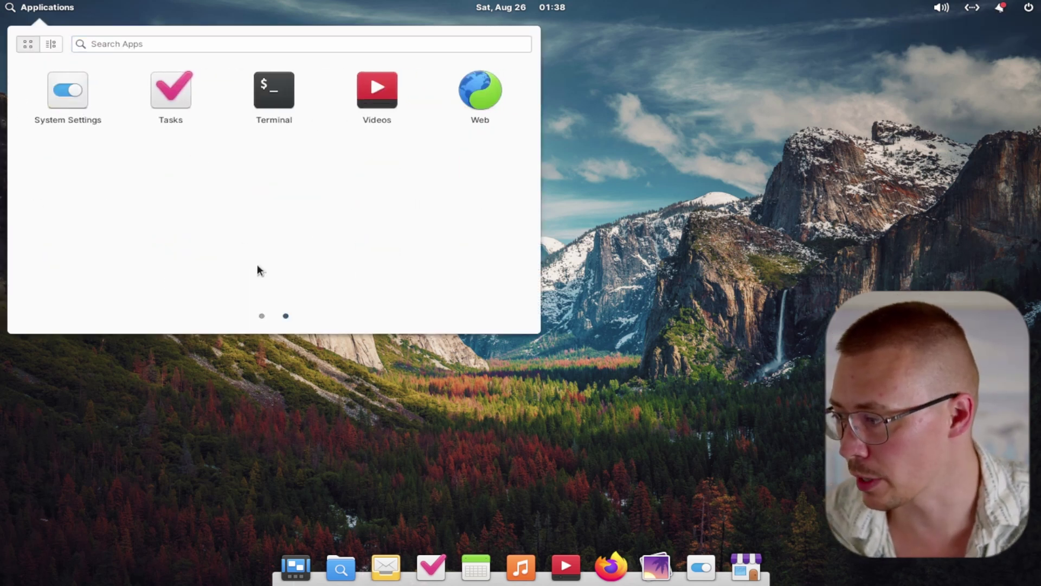
{"action": "left_click", "coordinate": [54, 97]}
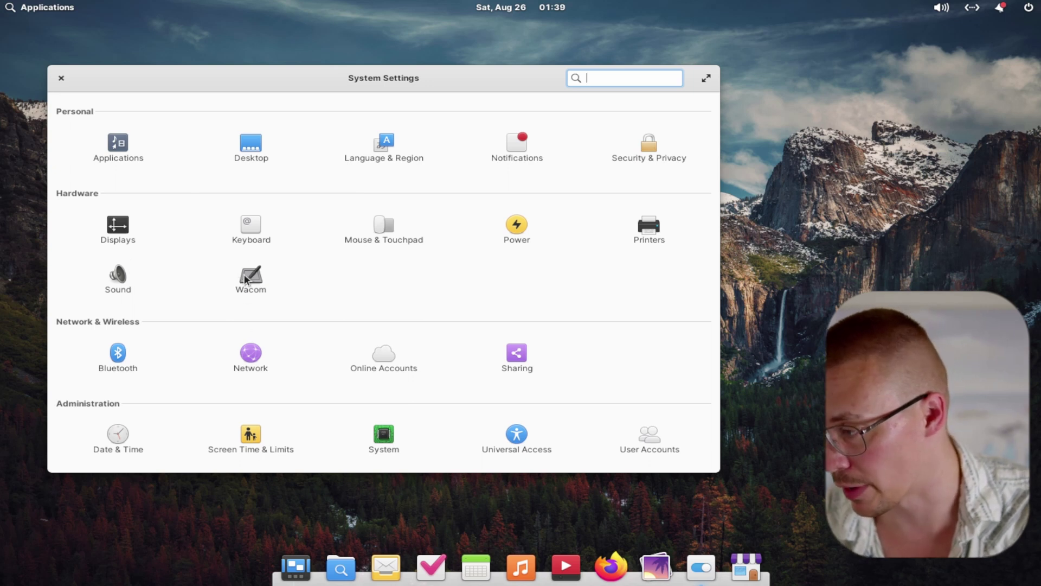
Check the Wacom page twice for tablets, then open Security & Privacy
{"action": "left_click", "coordinate": [246, 279]}
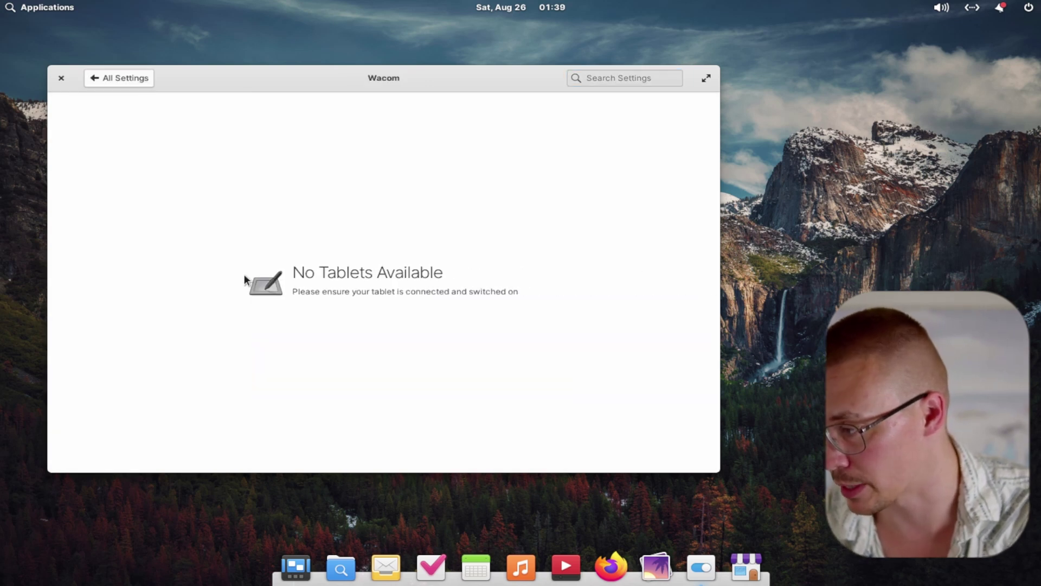
{"action": "left_click", "coordinate": [127, 77]}
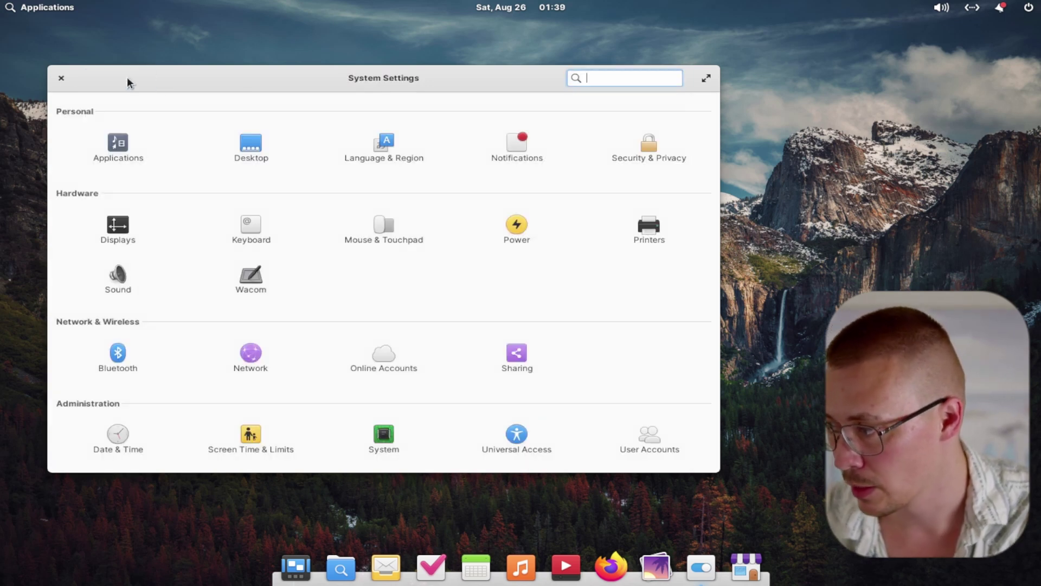
{"action": "left_click", "coordinate": [249, 279]}
{"action": "left_click", "coordinate": [135, 82]}
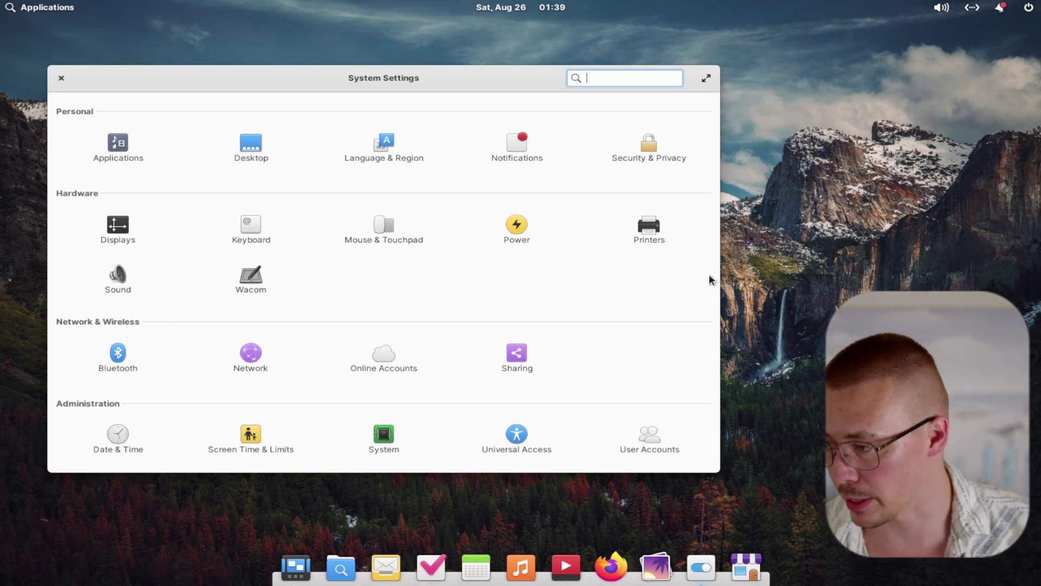
{"action": "left_click", "coordinate": [648, 145]}
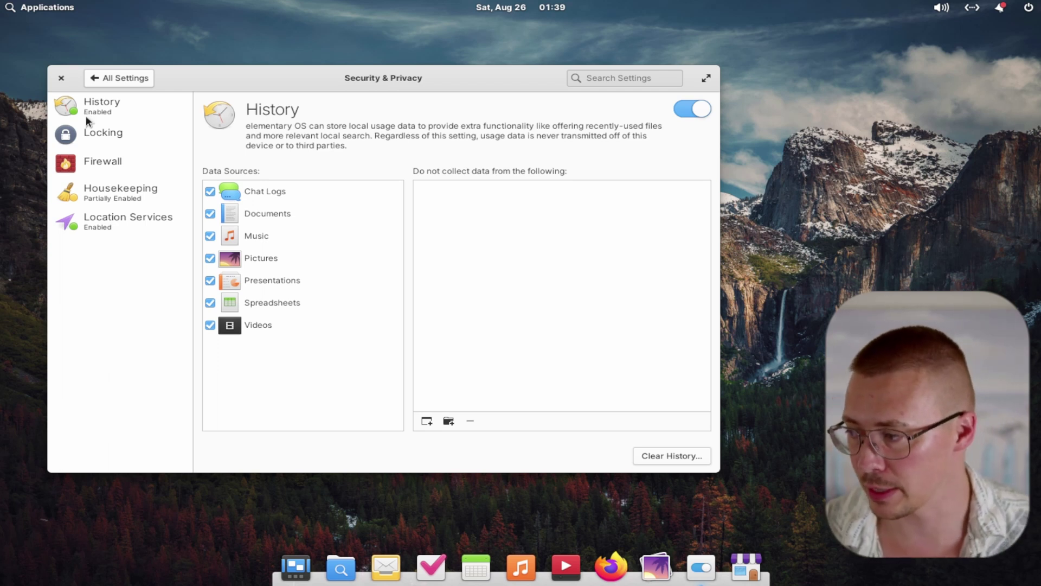
Reopen Security & Privacy and browse its History, Locking, Firewall and Housekeeping pages
{"action": "left_click", "coordinate": [112, 78]}
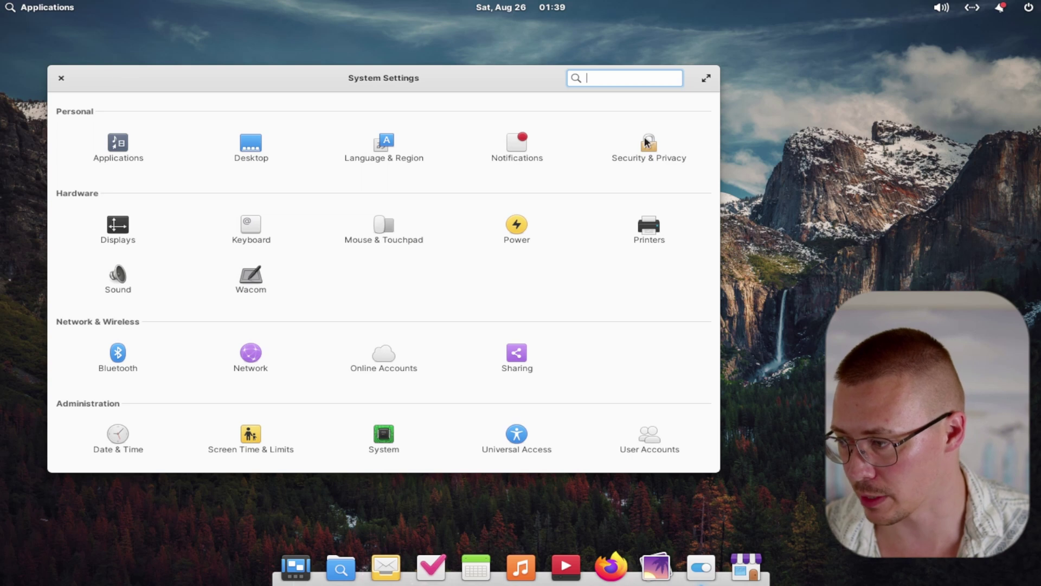
{"action": "left_click", "coordinate": [651, 140]}
{"action": "left_click", "coordinate": [101, 103]}
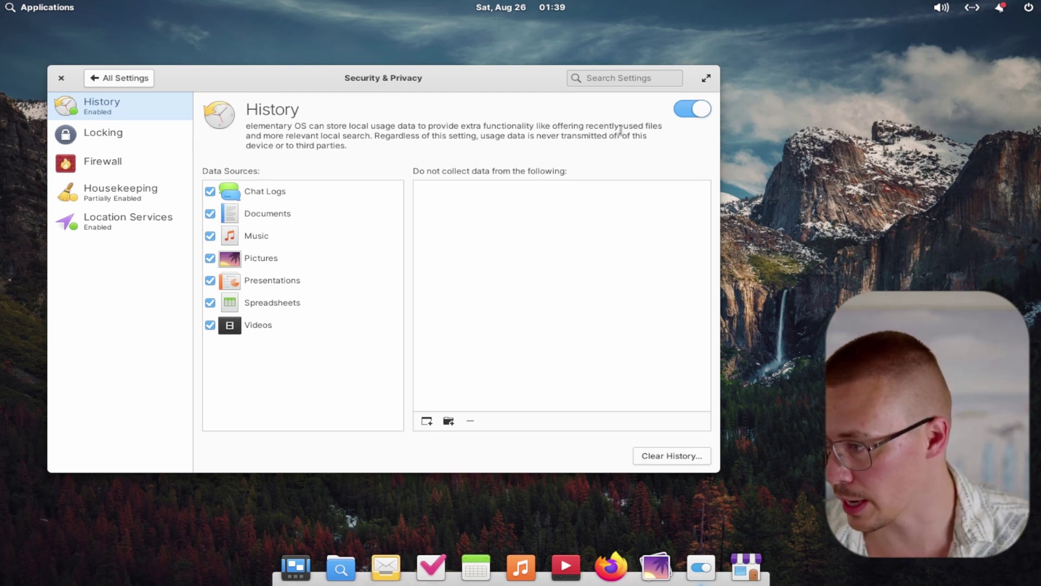
{"action": "left_click", "coordinate": [108, 135]}
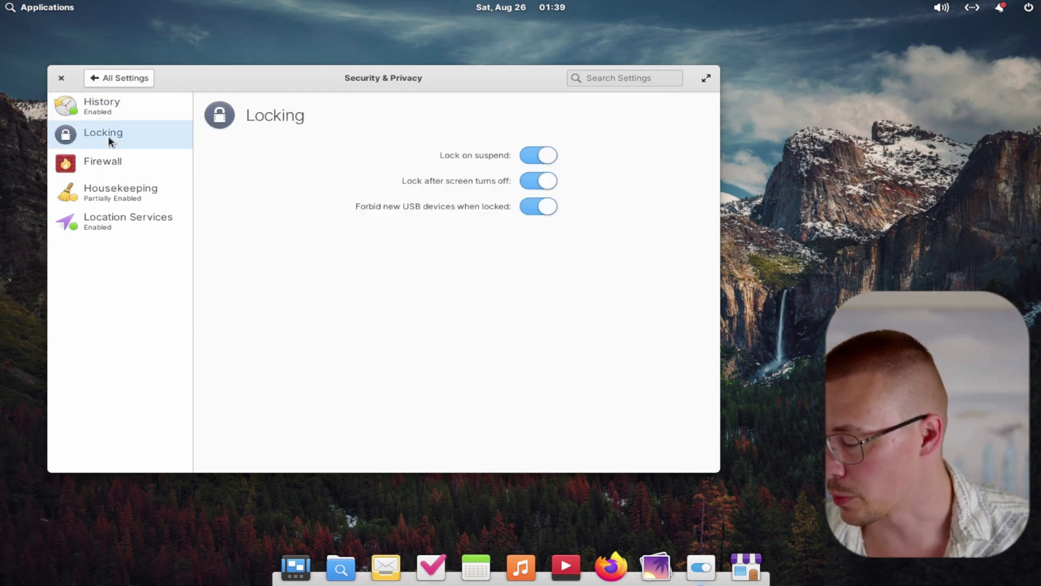
{"action": "left_click", "coordinate": [104, 171]}
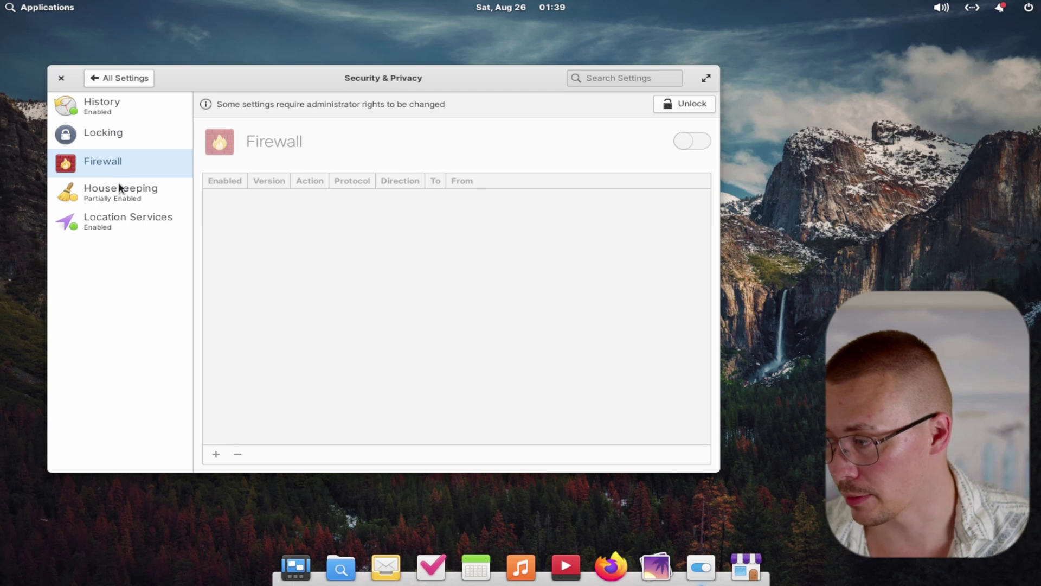
{"action": "left_click", "coordinate": [118, 188]}
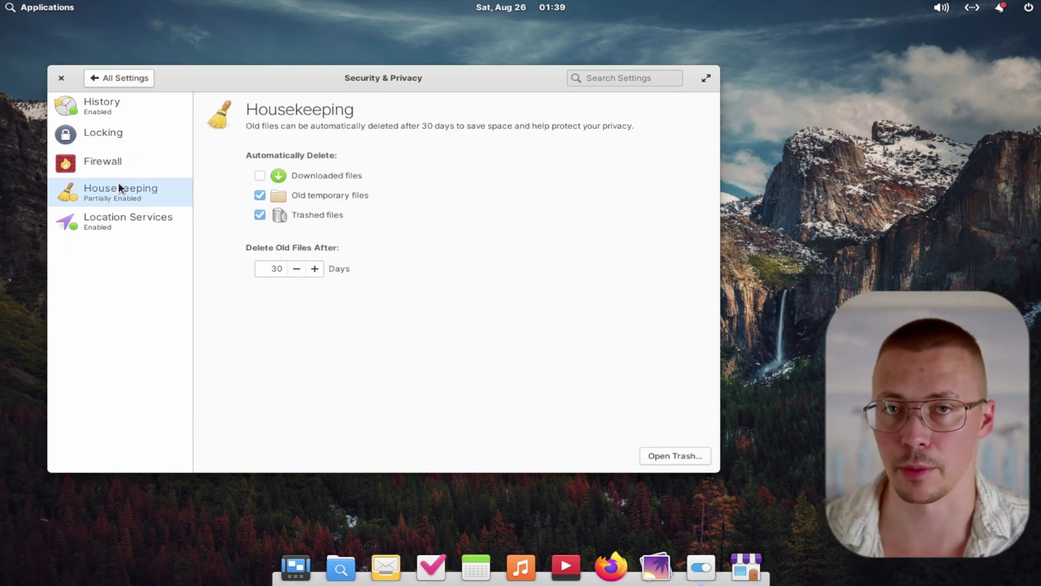
Make Housekeeping also delete Downloaded files and lower the age limit to 5 days
{"action": "left_click", "coordinate": [265, 175]}
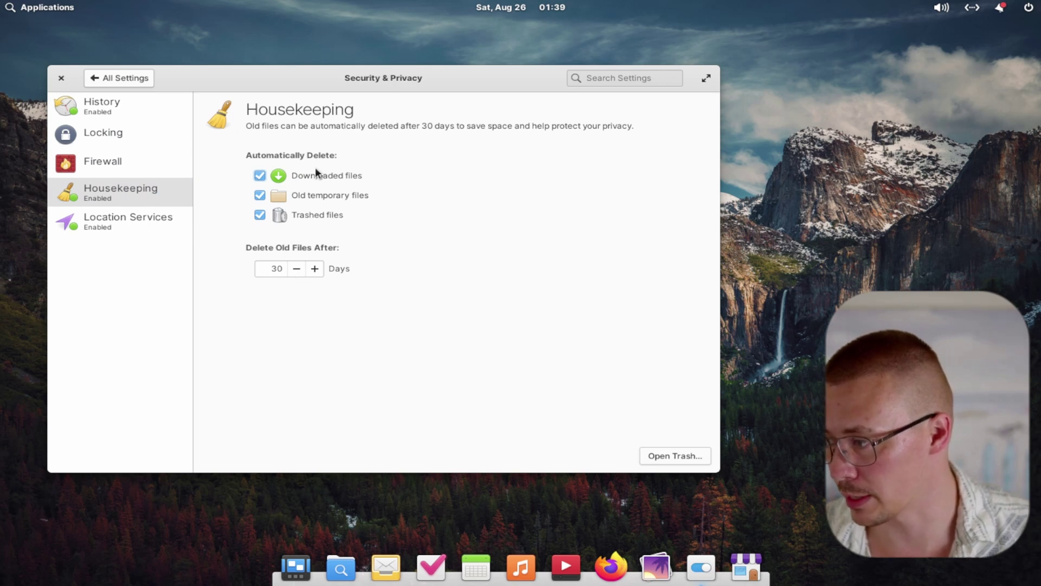
{"action": "left_click", "coordinate": [296, 268]}
{"action": "left_click", "coordinate": [296, 268]}
{"action": "left_click", "coordinate": [296, 268]}
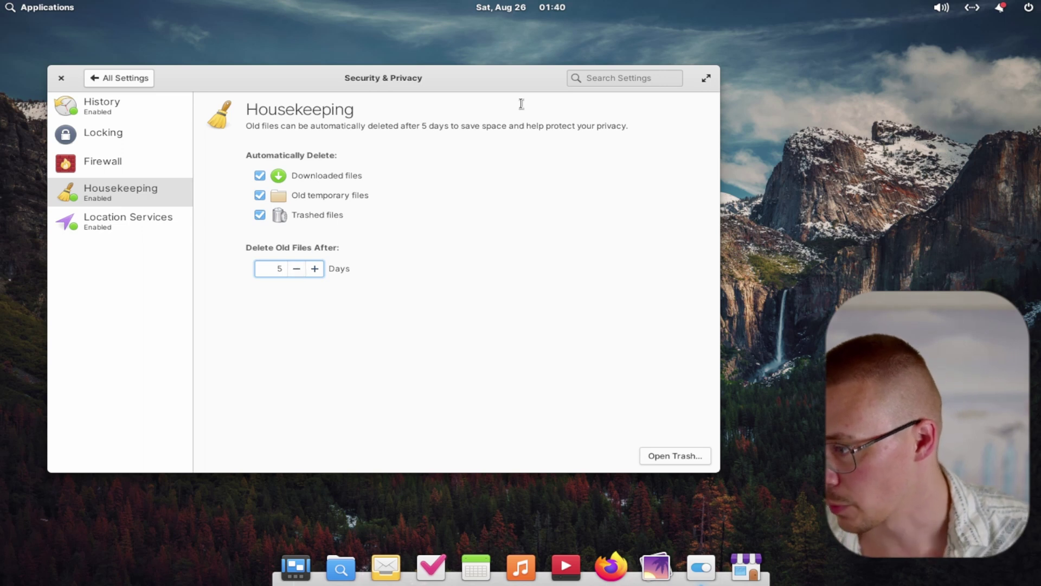
{"action": "left_click", "coordinate": [140, 226]}
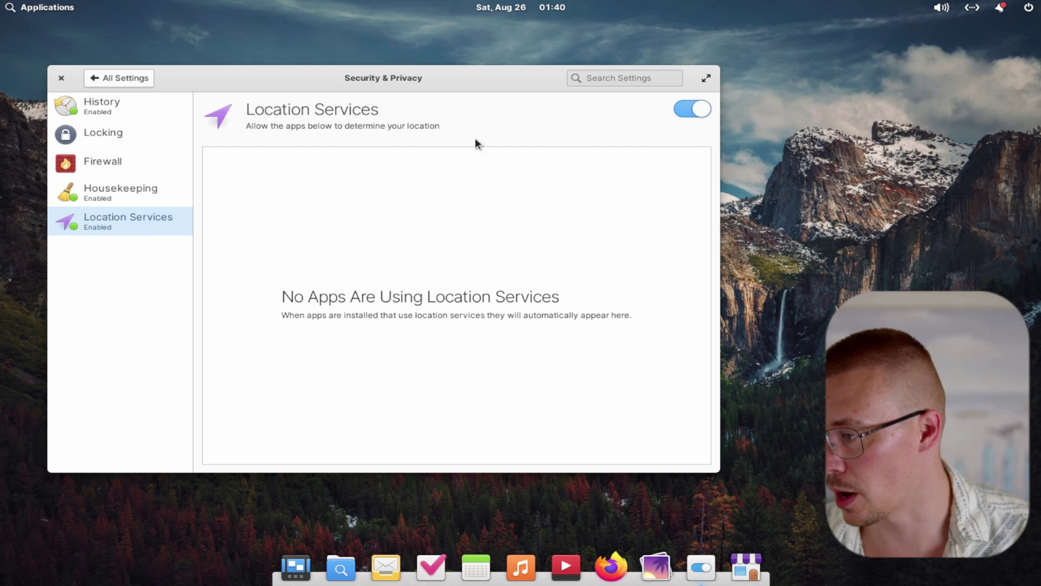
{"action": "left_click", "coordinate": [102, 79]}
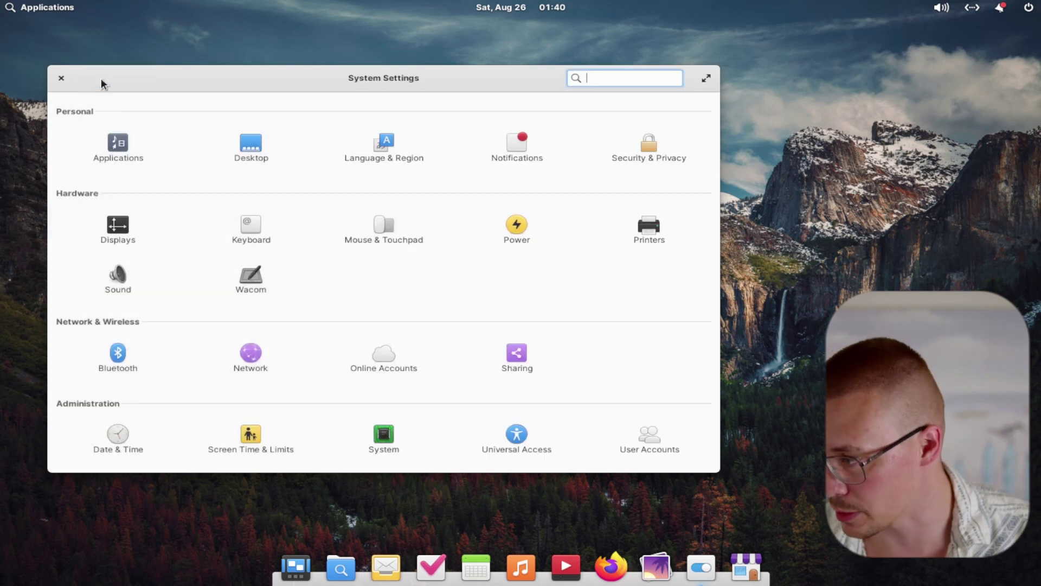
In Applications settings, set the default Web Browser to Firefox Web Browser
{"action": "left_click", "coordinate": [395, 442]}
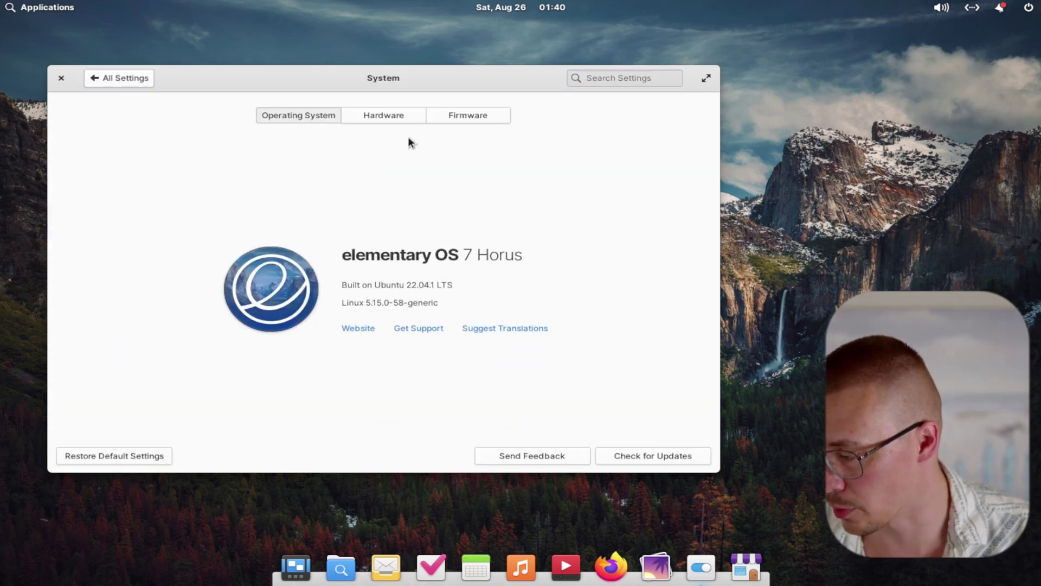
{"action": "left_click", "coordinate": [109, 80]}
{"action": "left_click", "coordinate": [298, 124]}
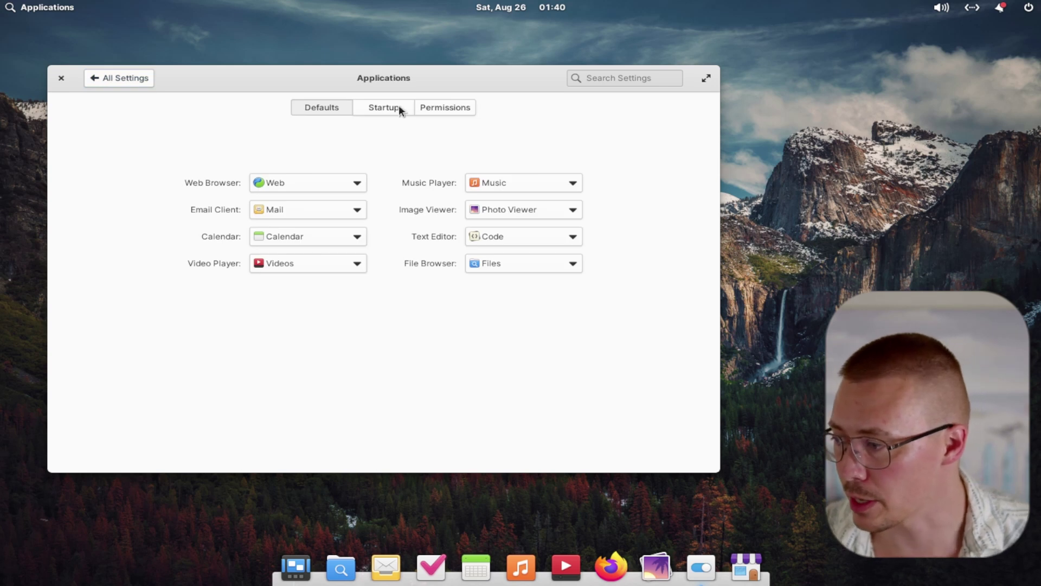
{"action": "left_click", "coordinate": [295, 179]}
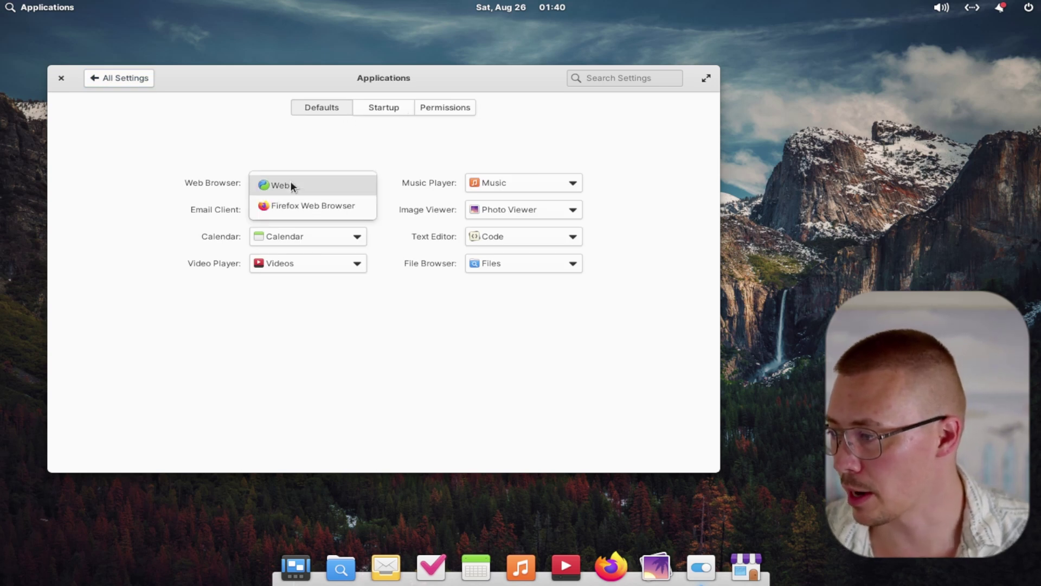
{"action": "left_click", "coordinate": [302, 204]}
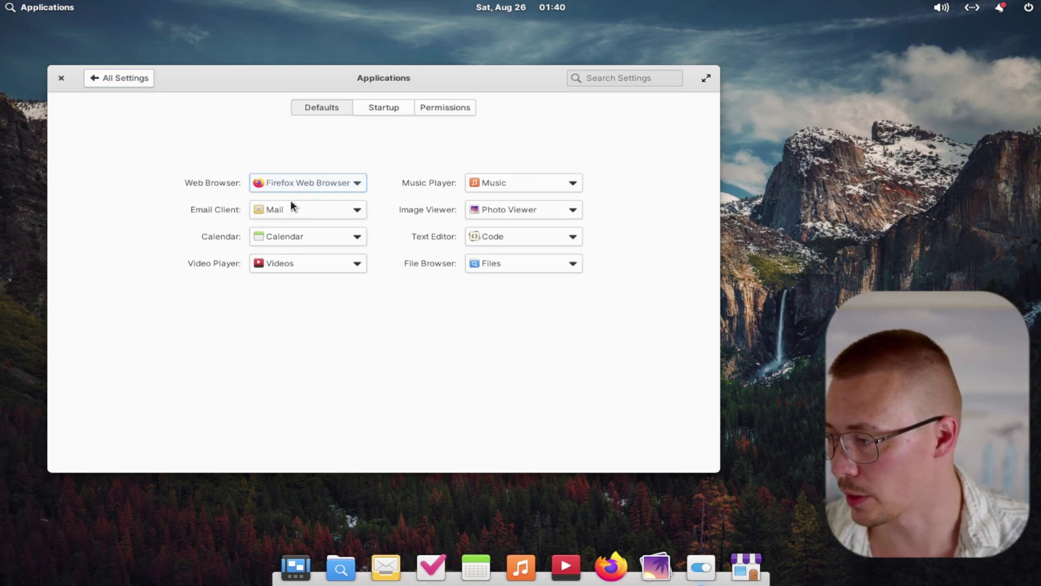
Keep Mail as email client, confirm Firefox as browser, and view the Startup tab
{"action": "left_click", "coordinate": [295, 208]}
{"action": "left_click", "coordinate": [295, 209]}
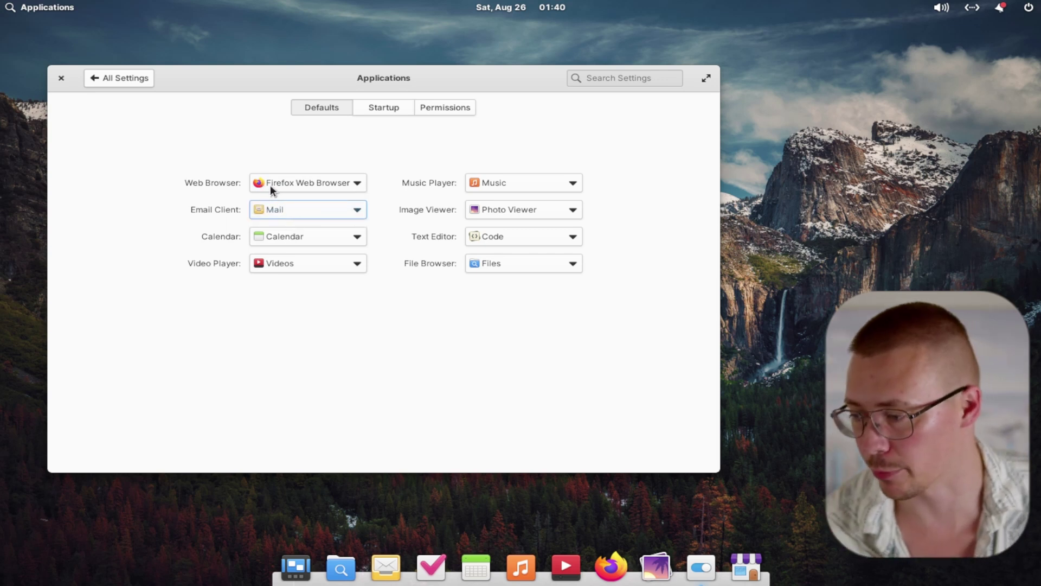
{"action": "left_click", "coordinate": [300, 179]}
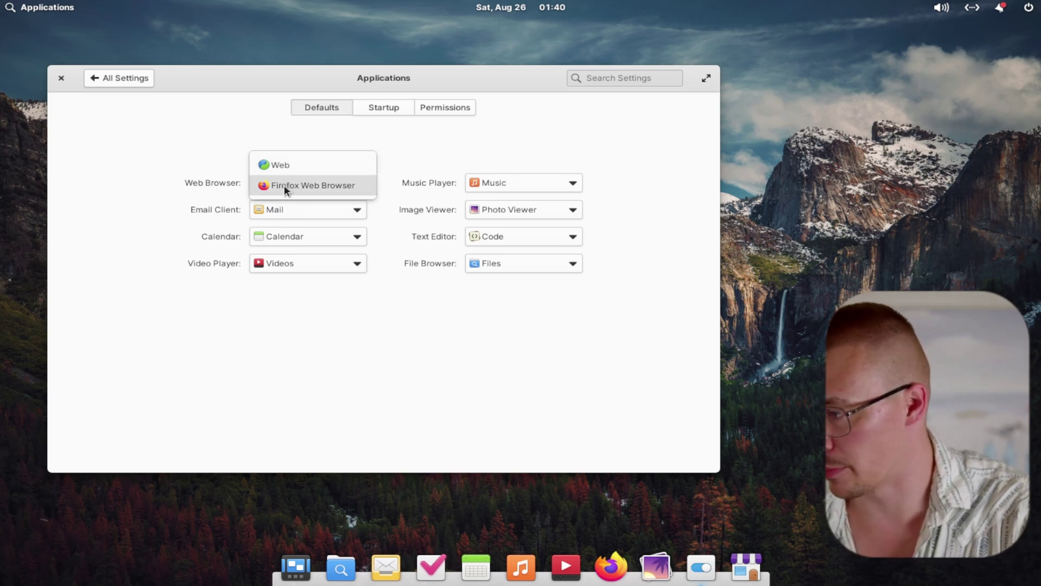
{"action": "left_click", "coordinate": [228, 155]}
{"action": "left_click", "coordinate": [395, 108]}
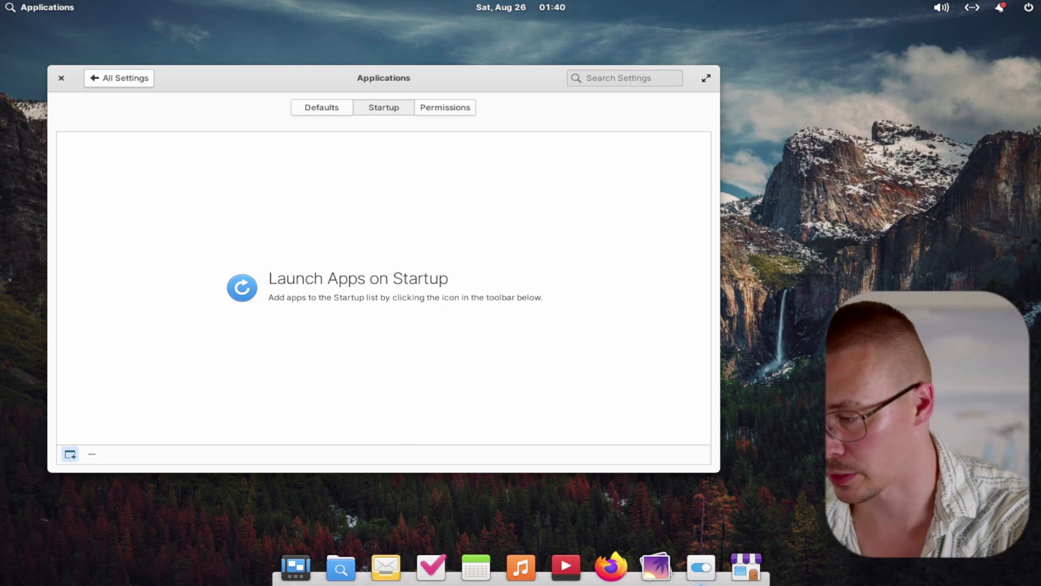
Switch off Firefox's Printing permission, leaving only Network and Devices
{"action": "left_click", "coordinate": [445, 108]}
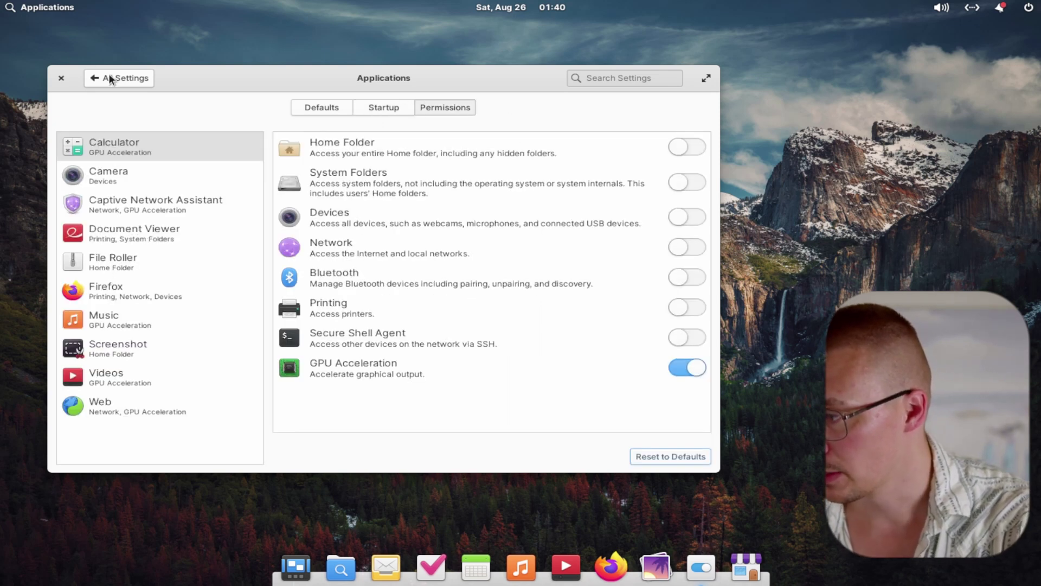
{"action": "left_click", "coordinate": [141, 184]}
{"action": "left_click", "coordinate": [131, 282]}
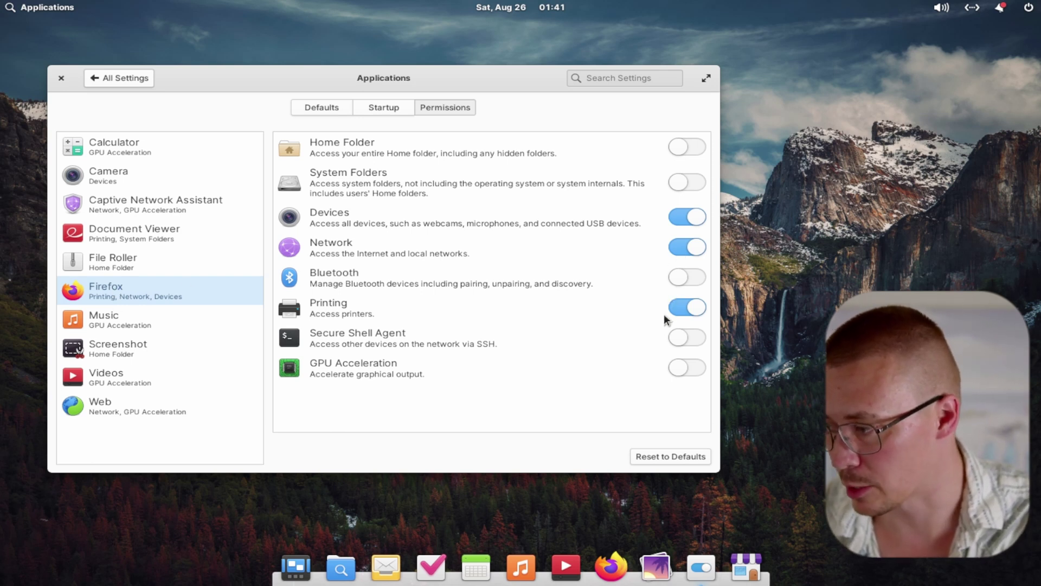
{"action": "left_click", "coordinate": [695, 315]}
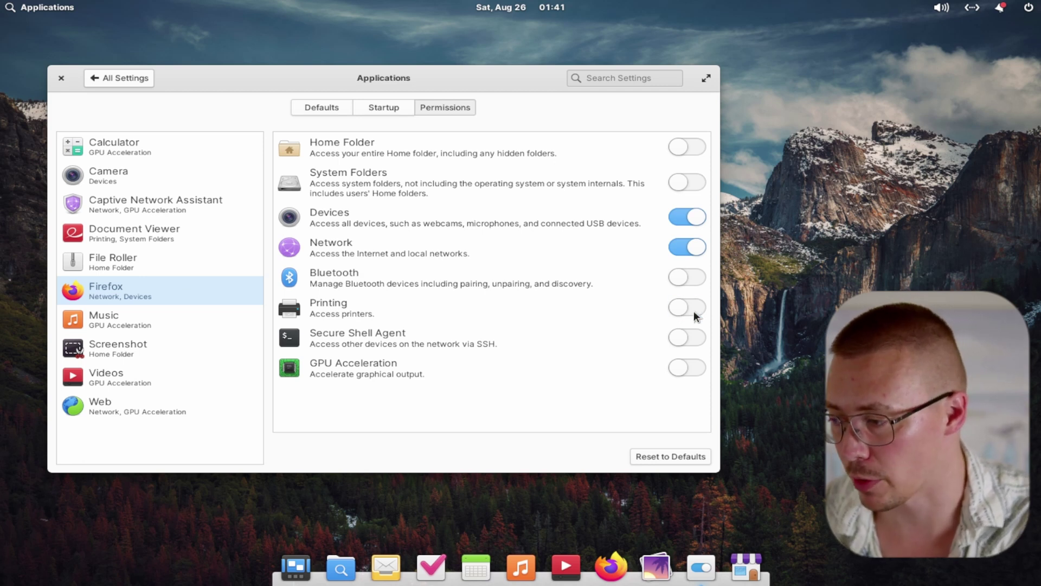
Look over the Screenshot and Music apps' permissions, then close System Settings
{"action": "left_click", "coordinate": [154, 333]}
{"action": "left_click", "coordinate": [146, 315]}
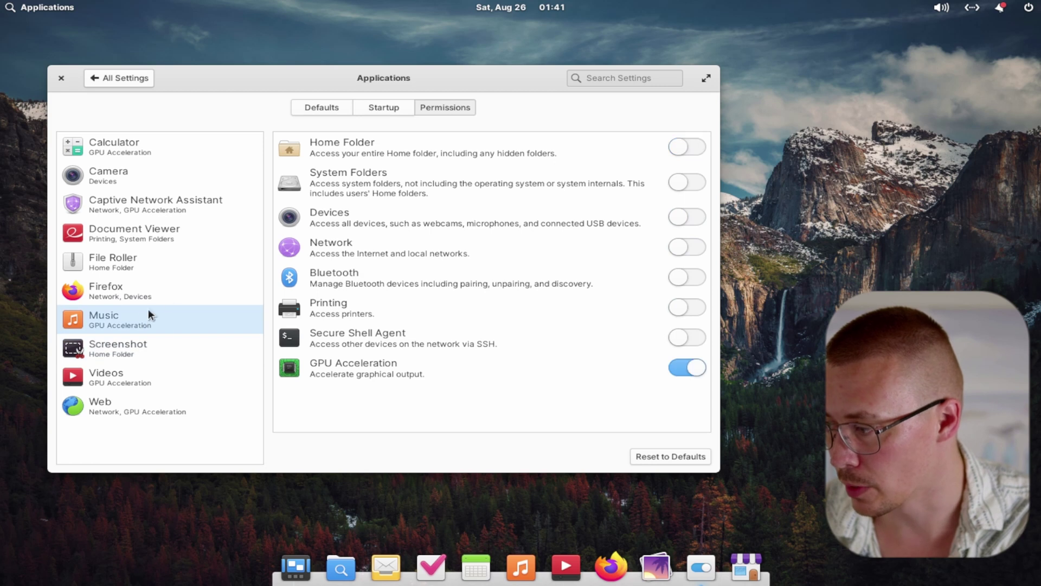
{"action": "left_click", "coordinate": [64, 80]}
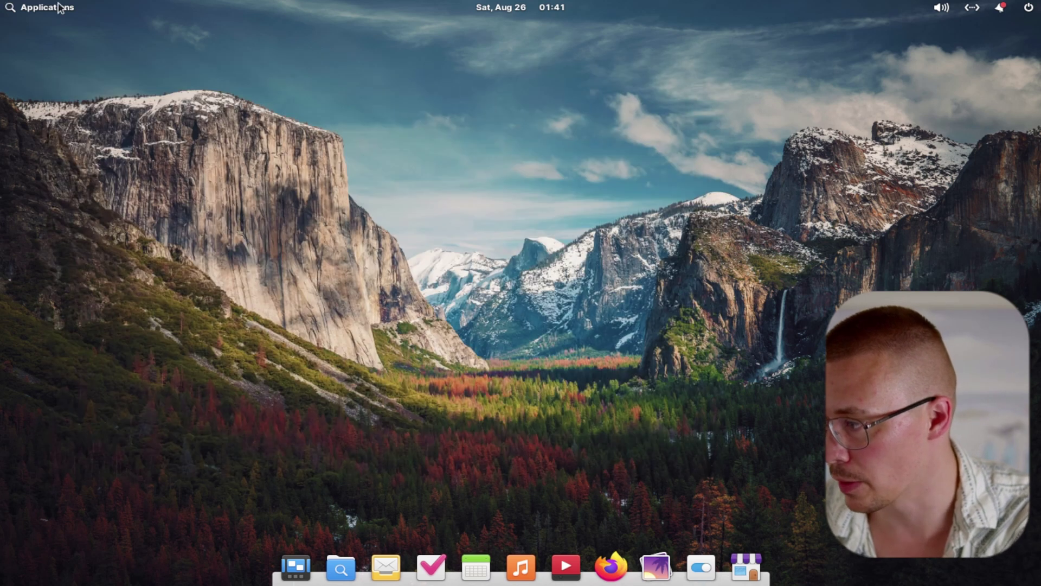
In the Applications menu's second page, check the context options for Web and Tasks
{"action": "left_click", "coordinate": [60, 7]}
{"action": "left_click", "coordinate": [287, 315]}
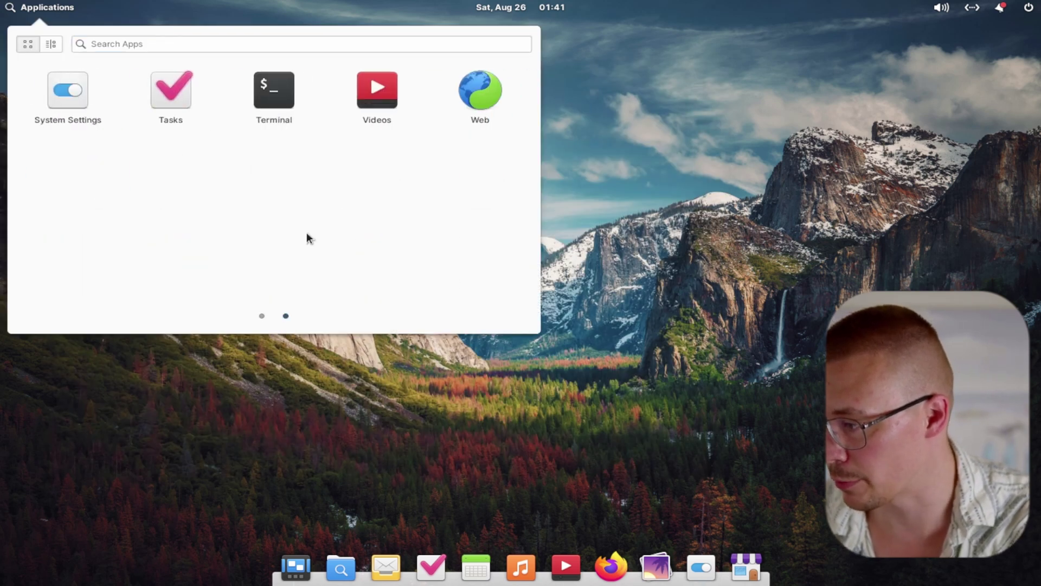
{"action": "right_click", "coordinate": [477, 106]}
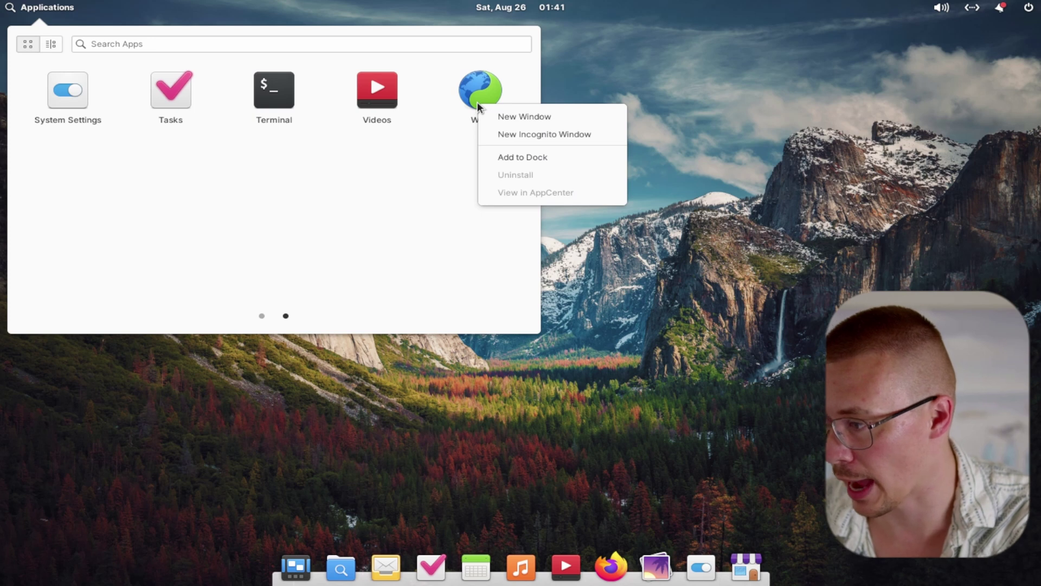
{"action": "left_click", "coordinate": [381, 96]}
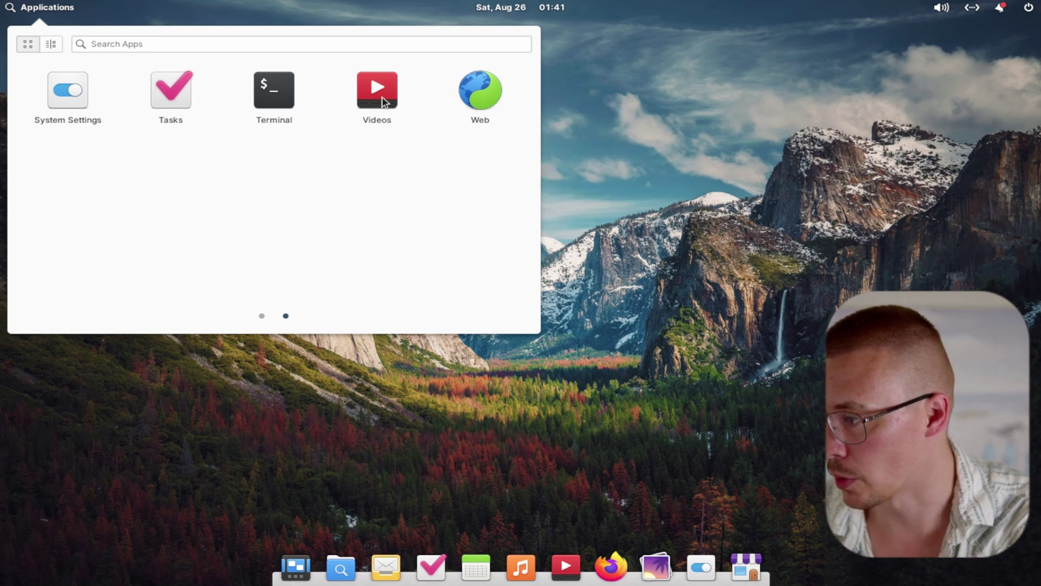
{"action": "right_click", "coordinate": [164, 96]}
{"action": "left_click", "coordinate": [496, 175]}
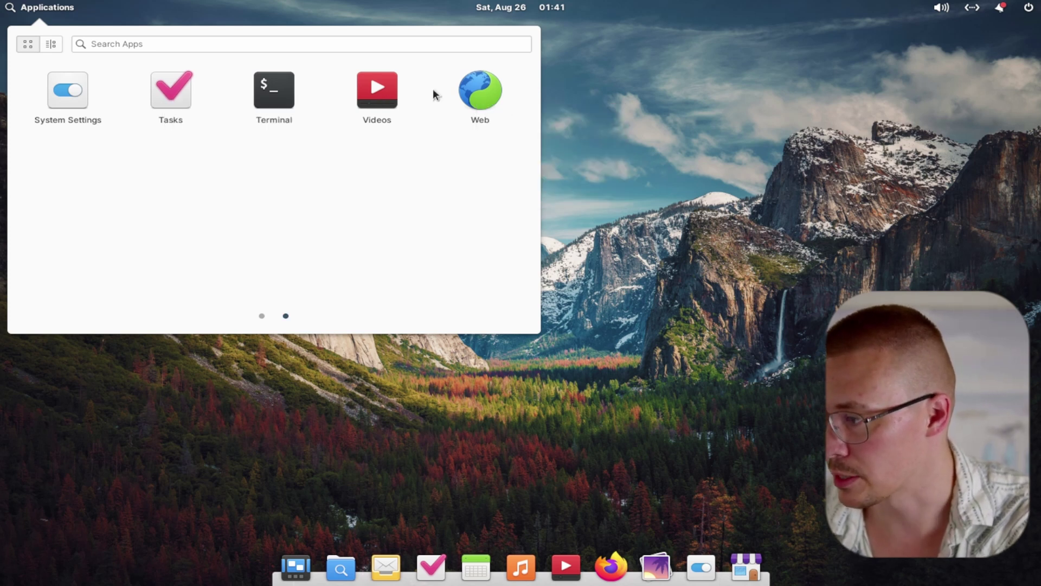
Back on page 1 of the app grid, open a New Private Window from Firefox Web Browser
{"action": "left_click", "coordinate": [54, 45]}
{"action": "left_click", "coordinate": [32, 46]}
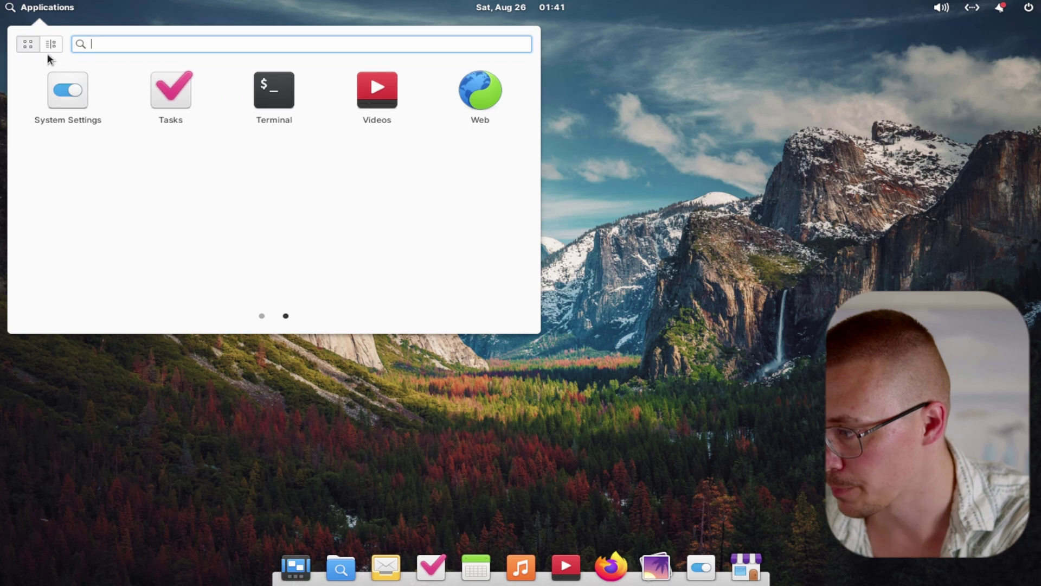
{"action": "left_click", "coordinate": [262, 317]}
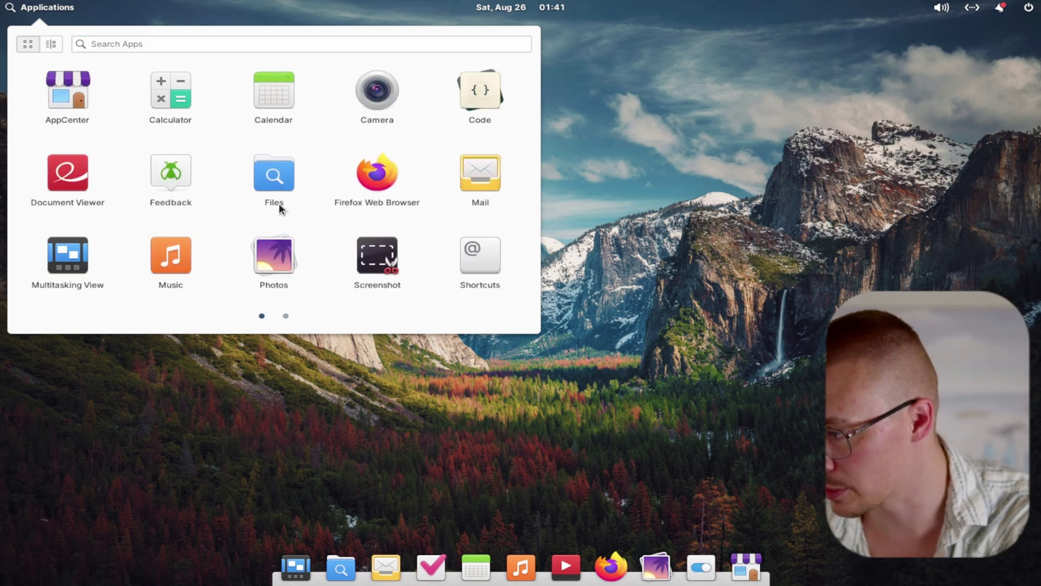
{"action": "right_click", "coordinate": [381, 166]}
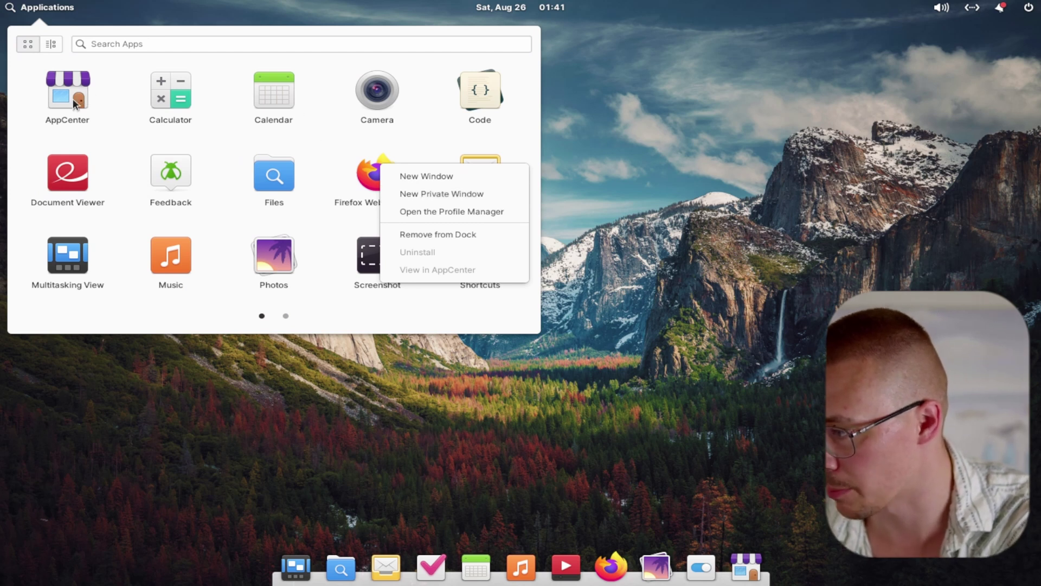
{"action": "left_click", "coordinate": [446, 193]}
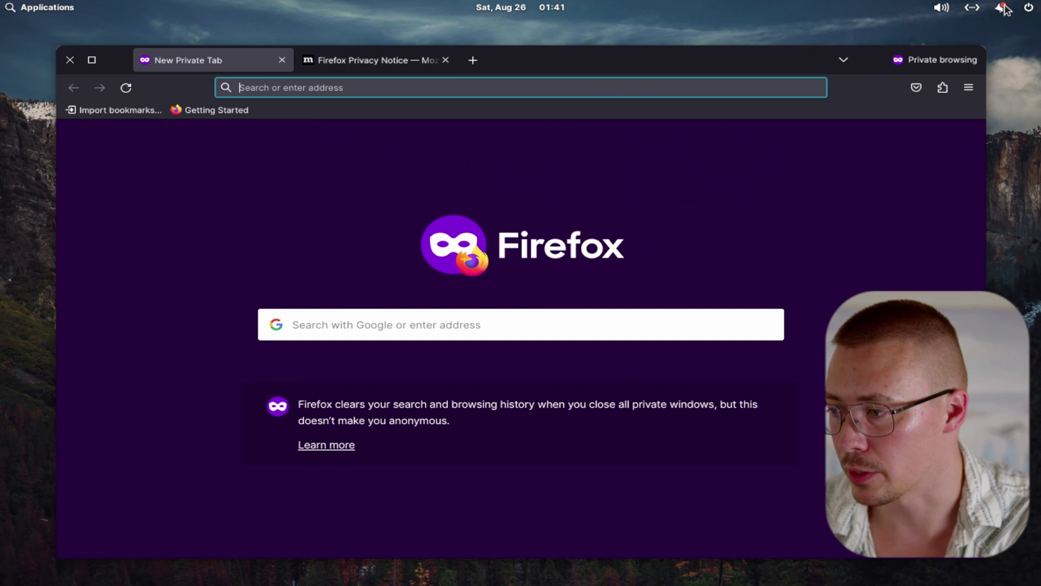
{"action": "left_click", "coordinate": [944, 10]}
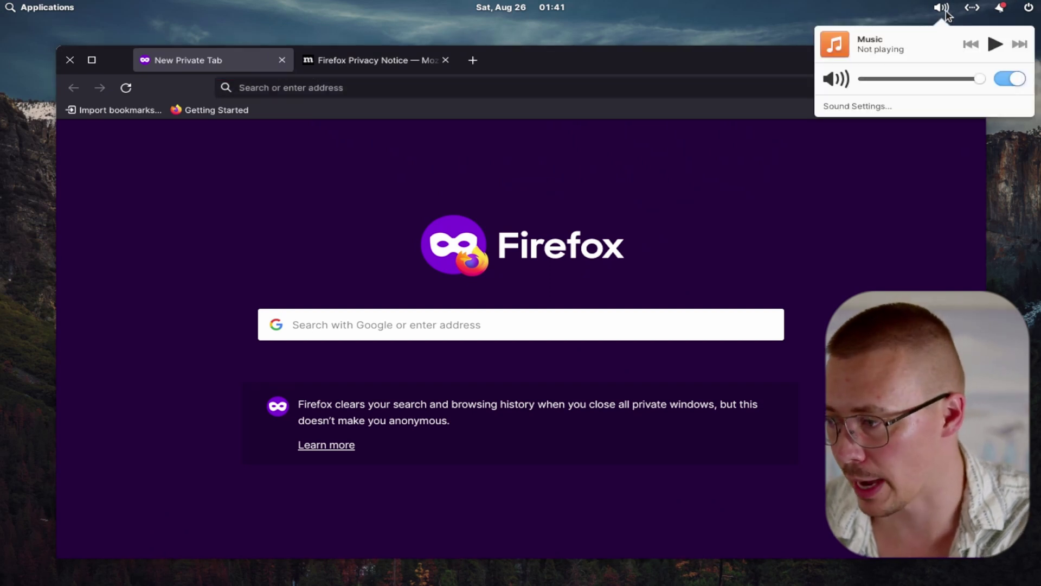
{"action": "mouse_move", "coordinate": [993, 13]}
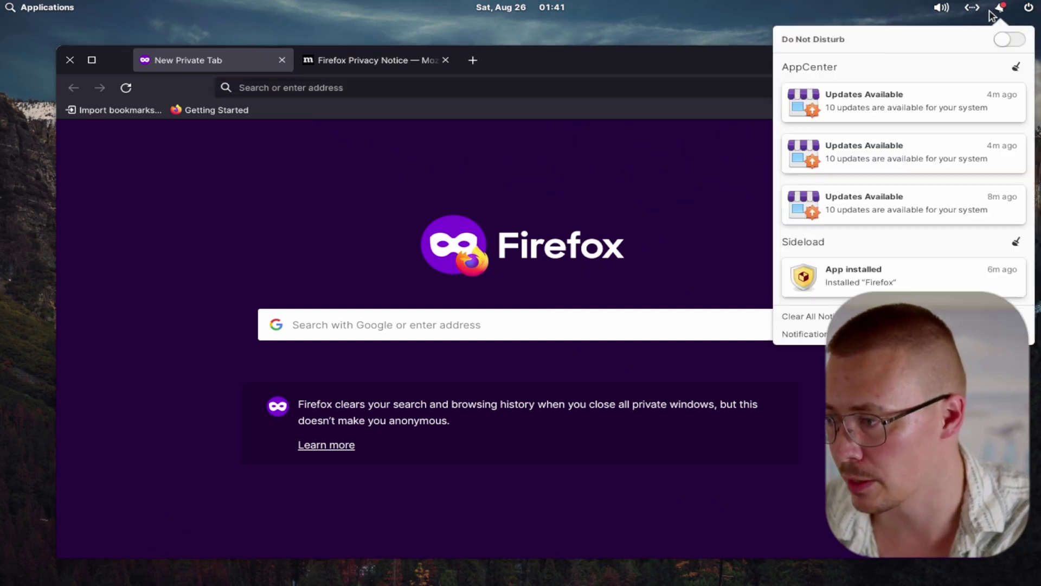
{"action": "mouse_move", "coordinate": [948, 99]}
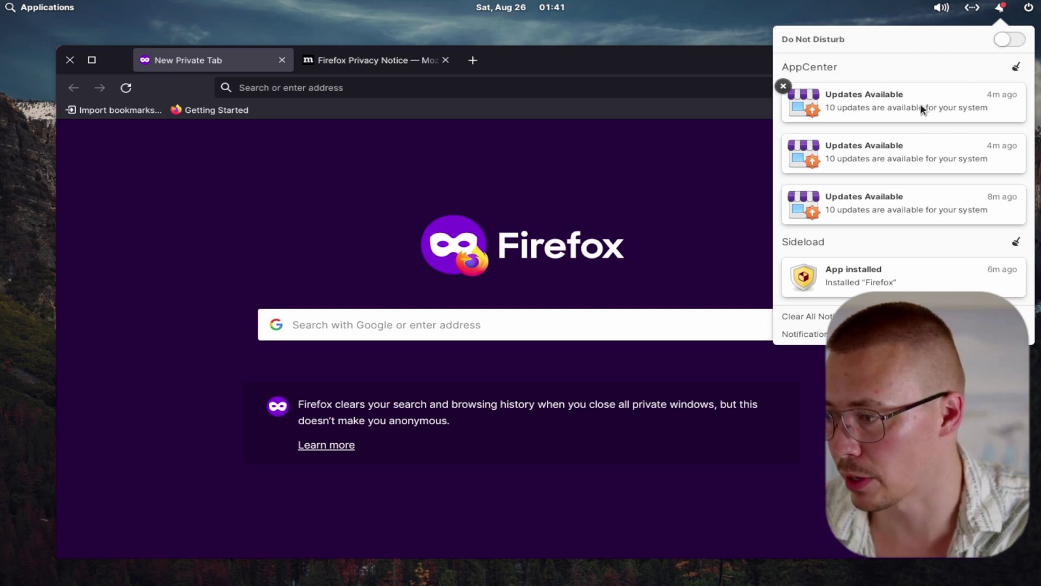
{"action": "left_click", "coordinate": [1029, 7]}
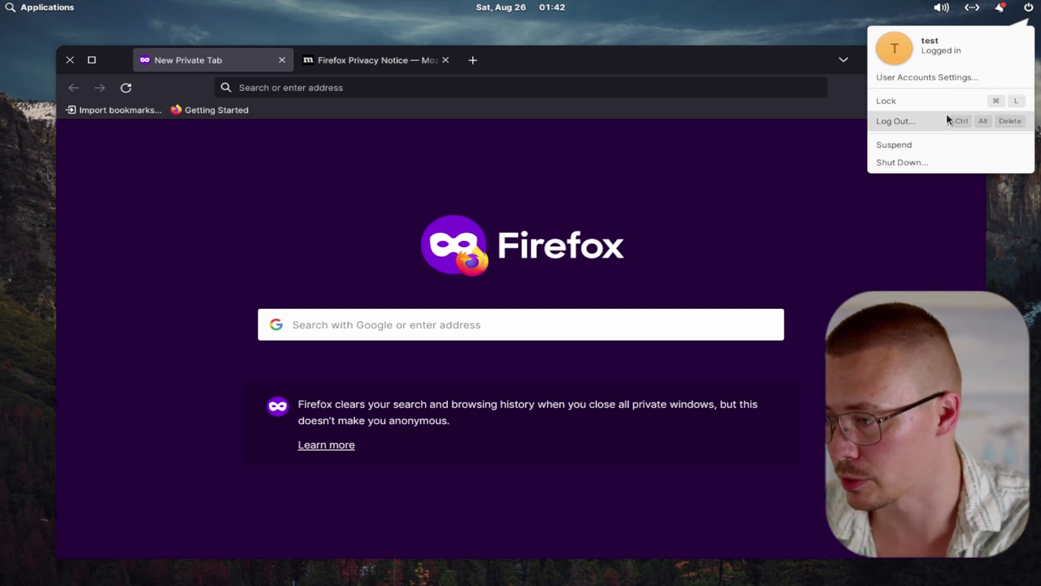
{"action": "left_click", "coordinate": [600, 27]}
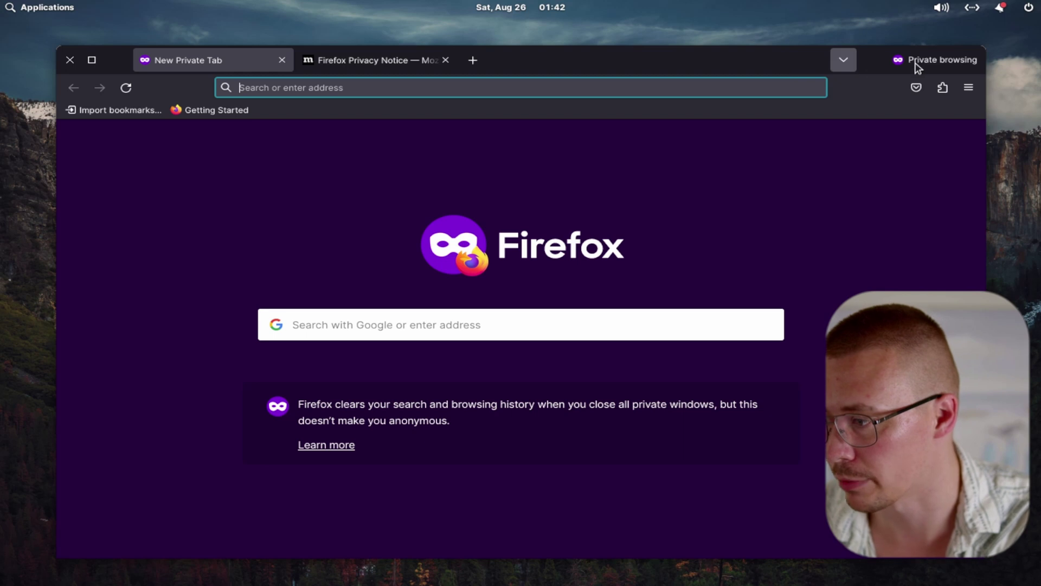